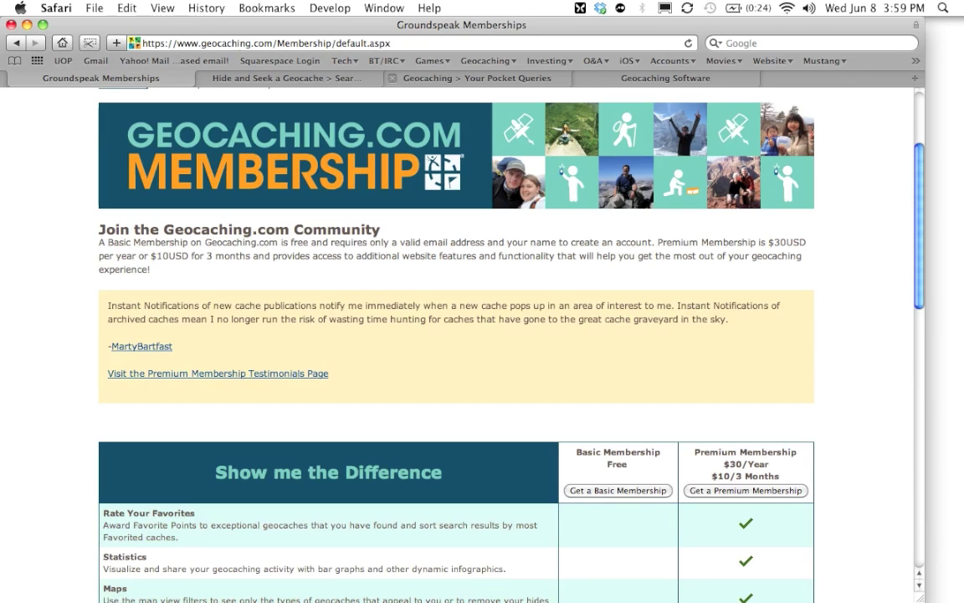
From Your Pocket Queries, start a blank query named 'New Query' with 500 caches.
click(477, 77)
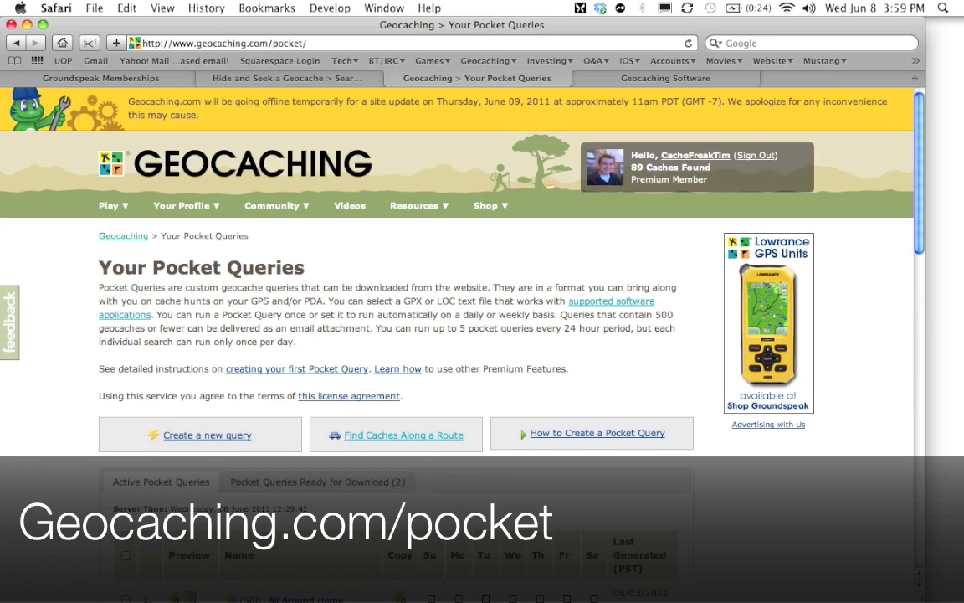
scroll(419, 159, down, 2)
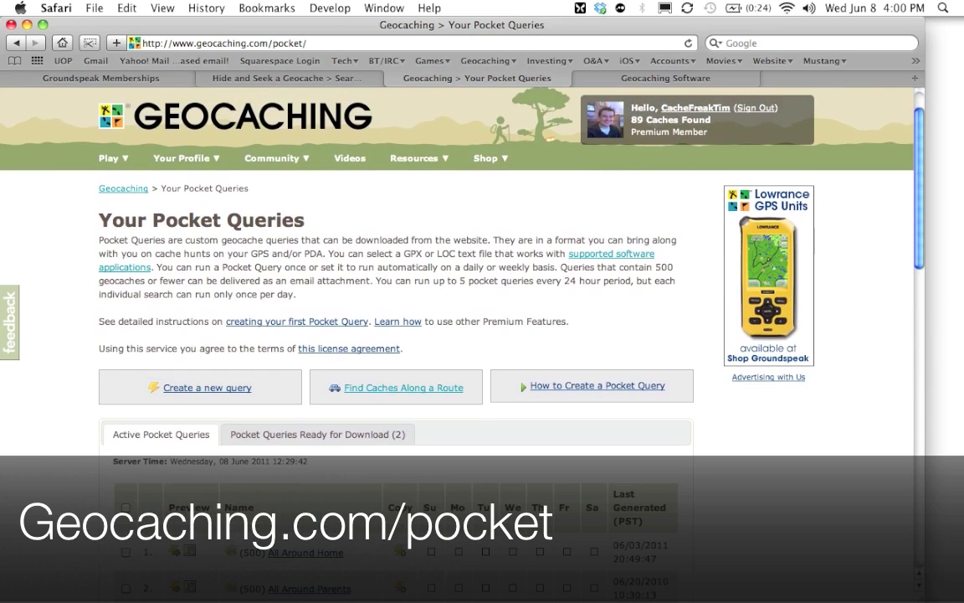
scroll(418, 335, down, 4)
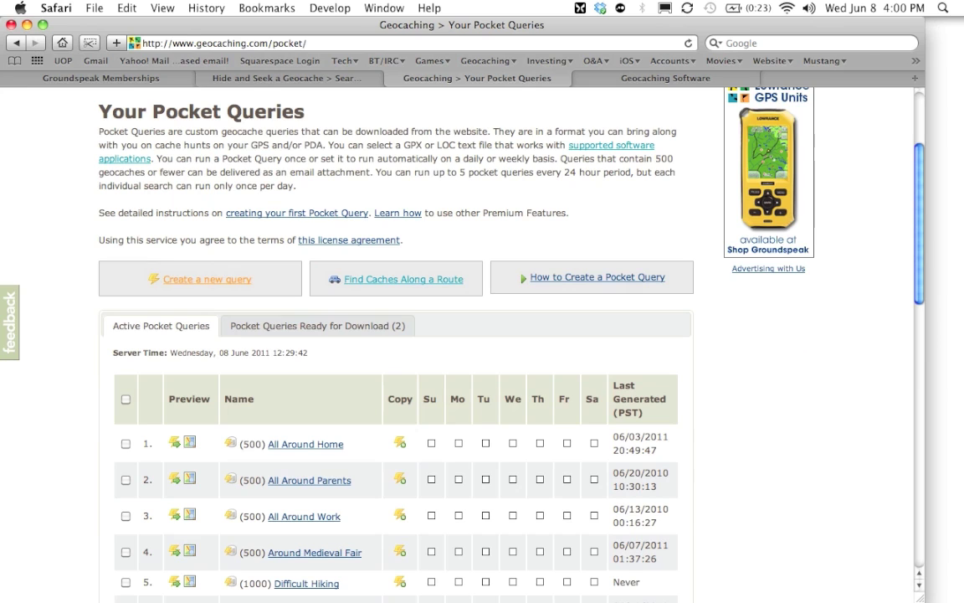
click(207, 279)
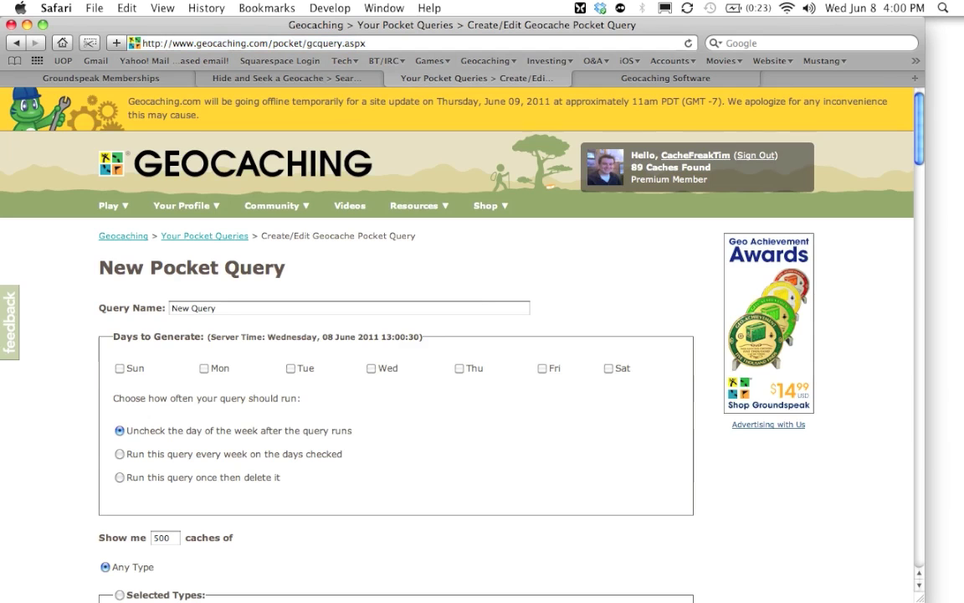
scroll(460, 334, down, 10)
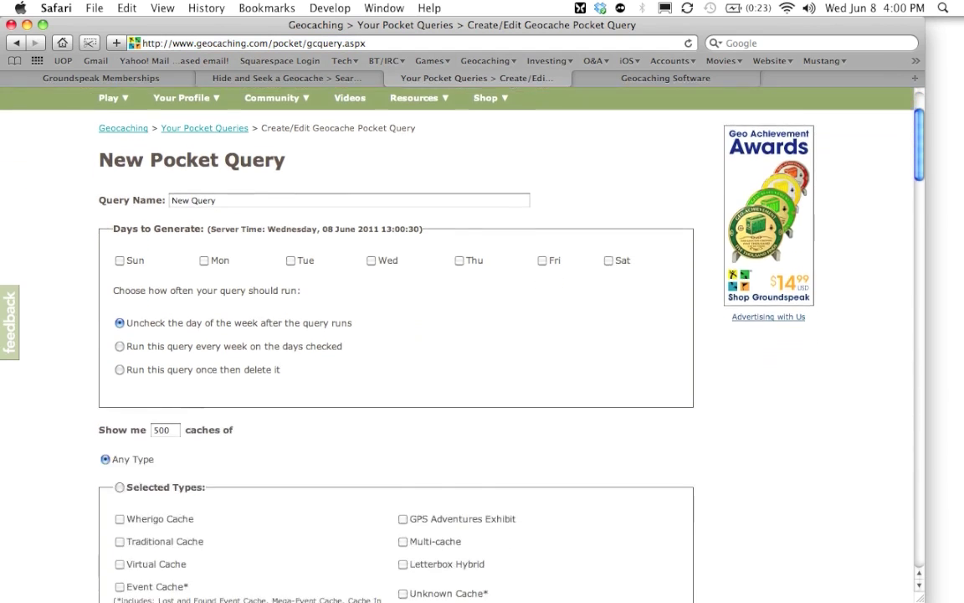
scroll(460, 335, down, 15)
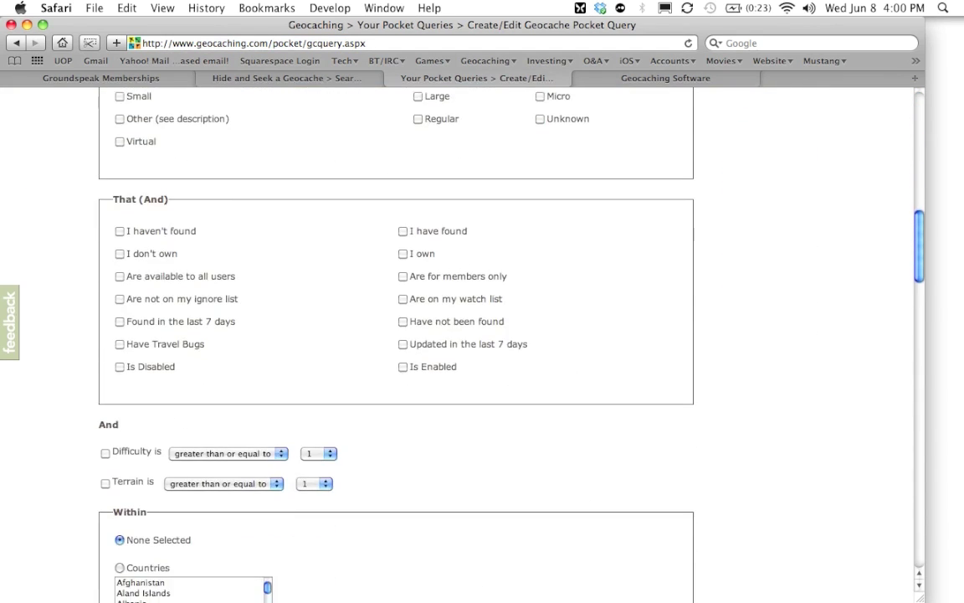
scroll(460, 334, up, 10)
scroll(461, 335, up, 15)
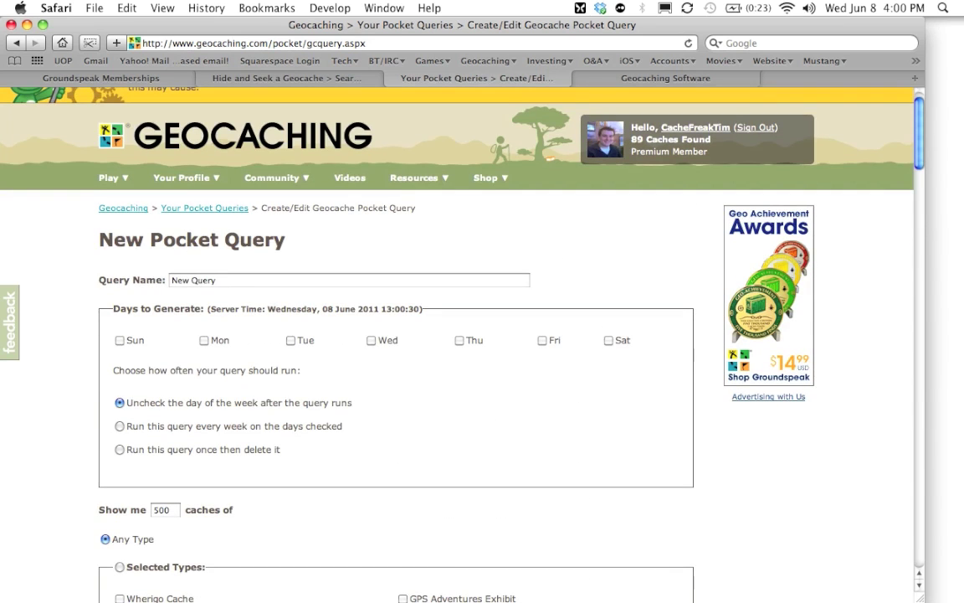
Replace the default query name with 'Easy Around Campground'.
key(Tab)
text(Easy Around Campground)
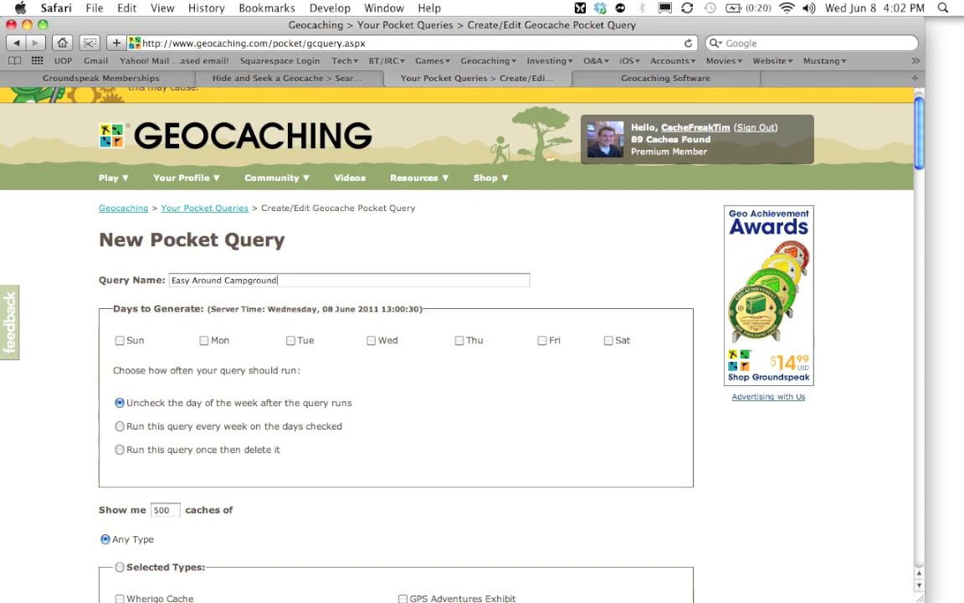
scroll(460, 335, down, 4)
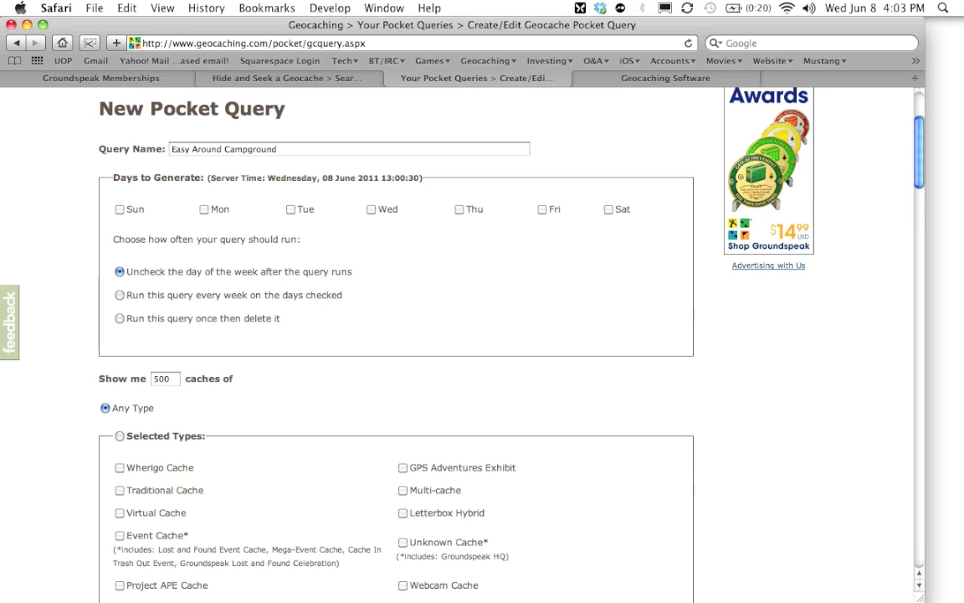
Schedule the query to run every week, with Saturday checked.
click(120, 318)
click(120, 295)
click(608, 209)
Tick Traditional Cache, Multi-cache and Virtual Cache under Selected Types.
scroll(460, 335, down, 5)
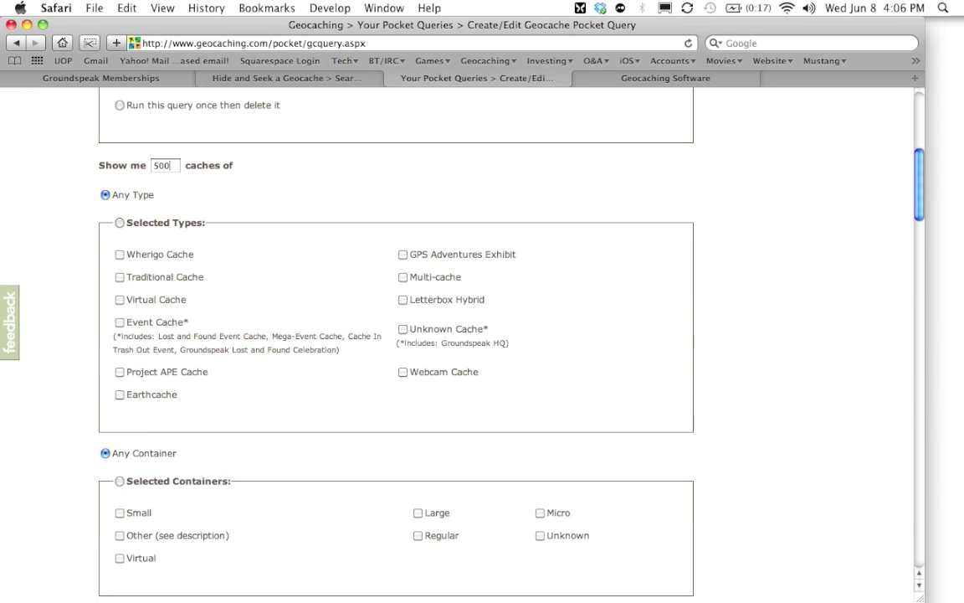
scroll(482, 335, down, 1)
scroll(482, 335, down, 5)
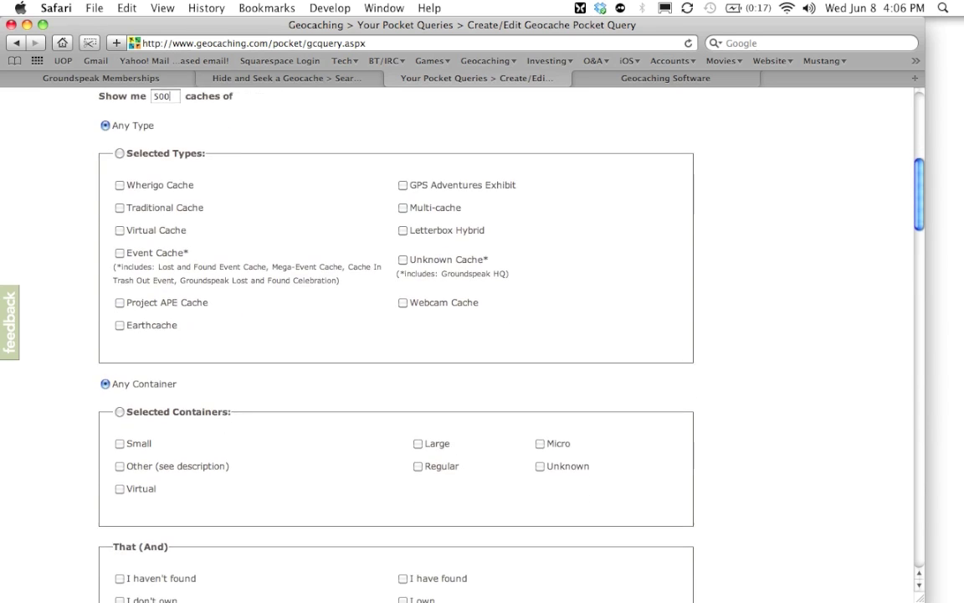
scroll(482, 335, down, 2)
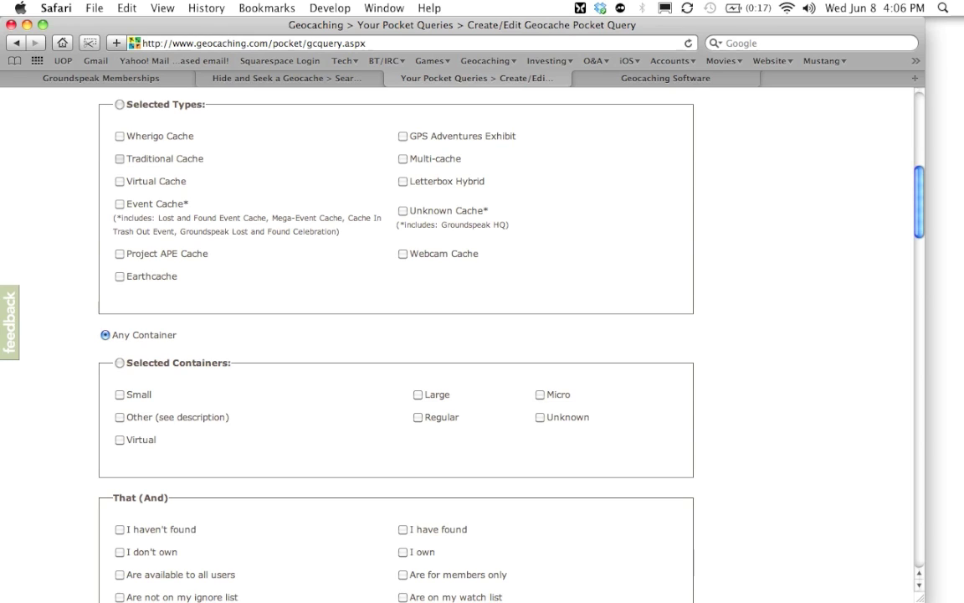
click(119, 158)
click(402, 158)
click(120, 181)
Switch to Selected Containers and tick the Large, Regular, Small and Virtual sizes.
scroll(460, 315, up, 3)
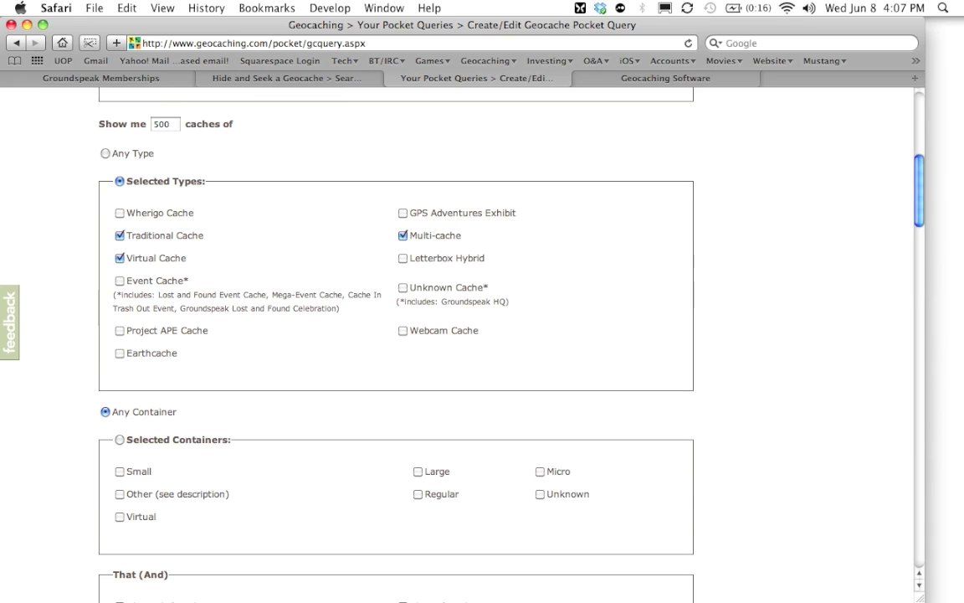
scroll(460, 334, down, 3)
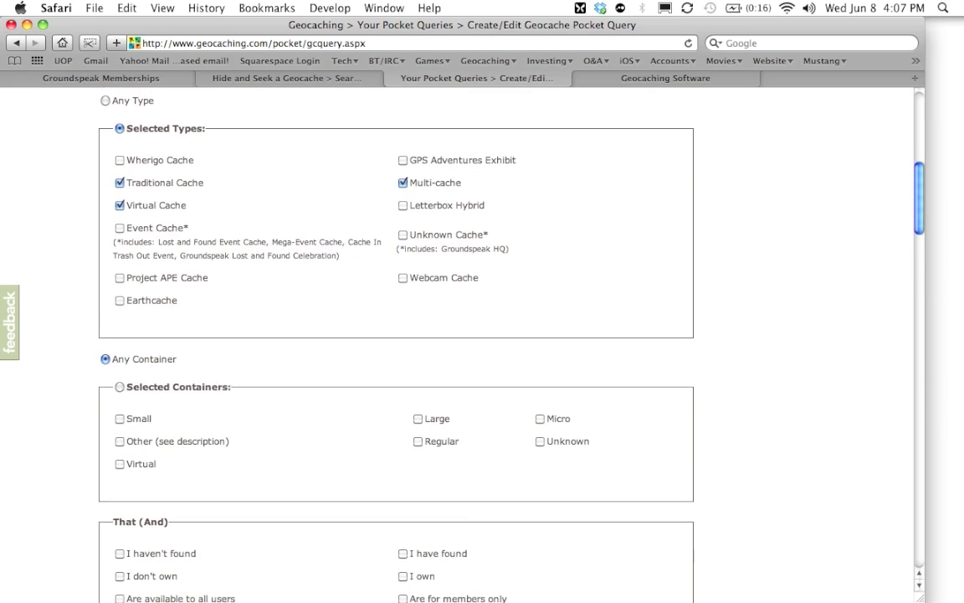
scroll(460, 335, down, 10)
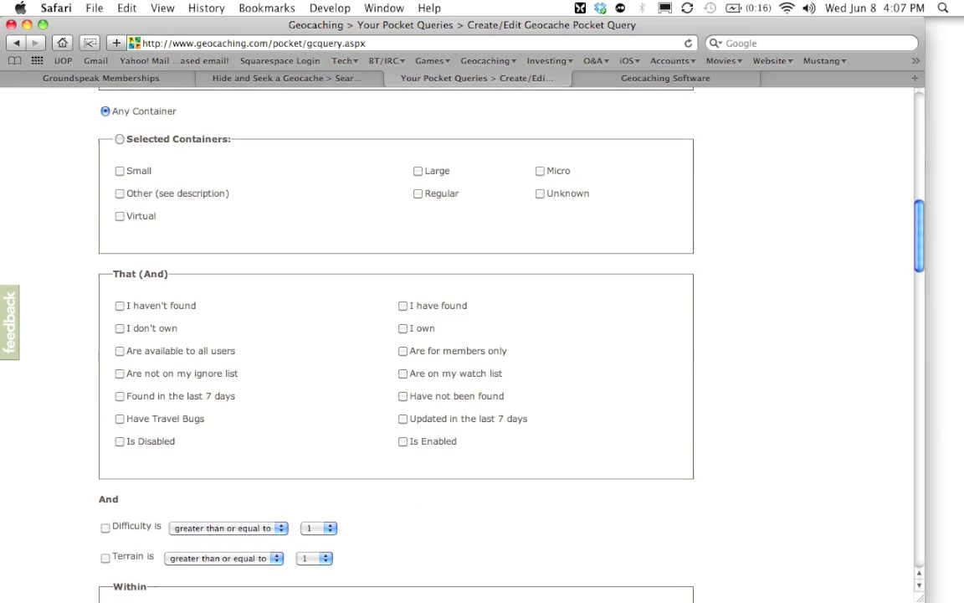
scroll(460, 335, down, 1)
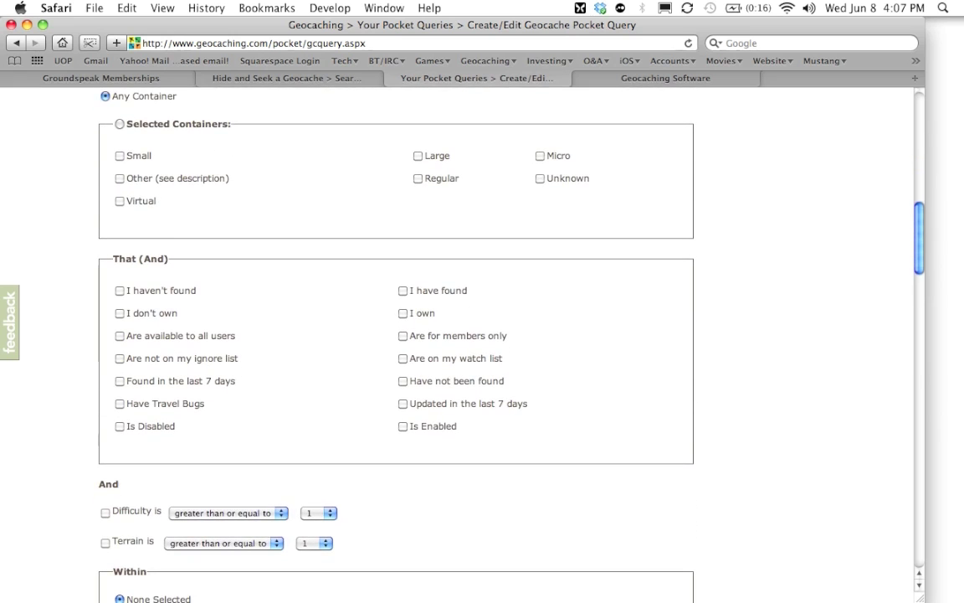
scroll(460, 335, up, 1)
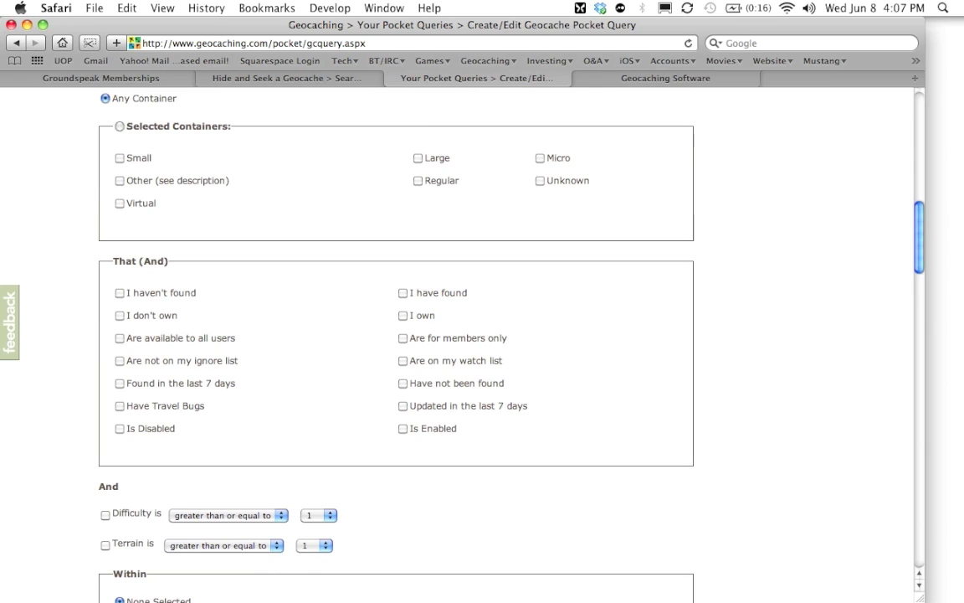
click(120, 127)
click(417, 157)
click(418, 180)
click(120, 157)
click(120, 202)
scroll(460, 343, down, 5)
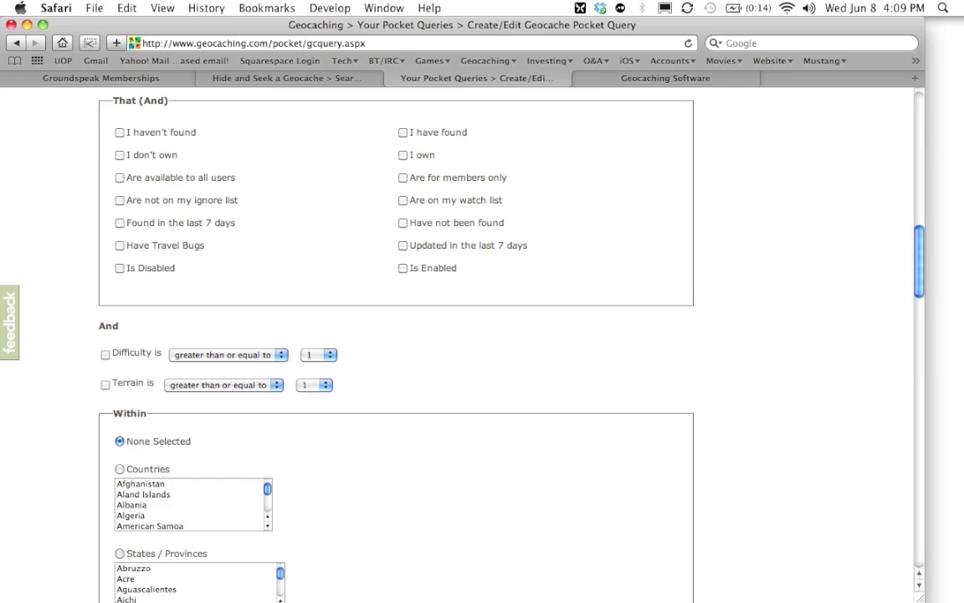
Tick 'I don't own' and 'I haven't found' in the That (And) conditions.
click(120, 155)
click(119, 133)
scroll(460, 335, down, 5)
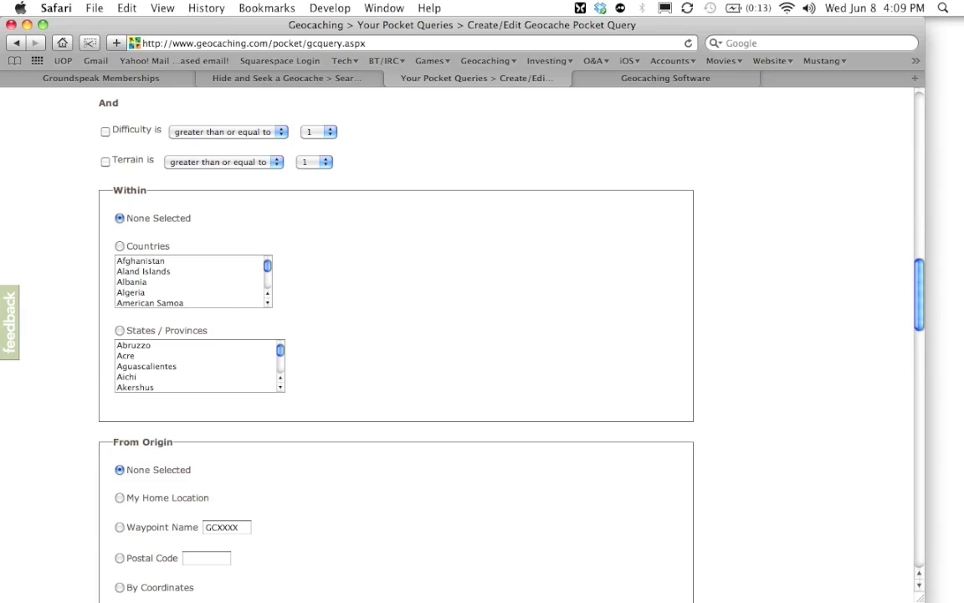
Enable the difficulty filter as less than or equal to 3.
click(106, 132)
click(228, 132)
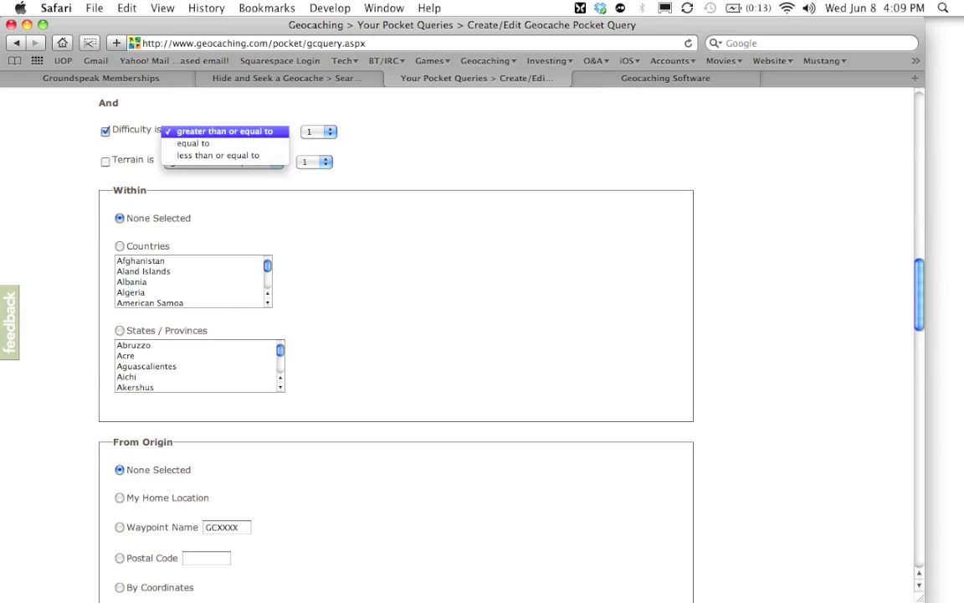
click(215, 158)
click(318, 132)
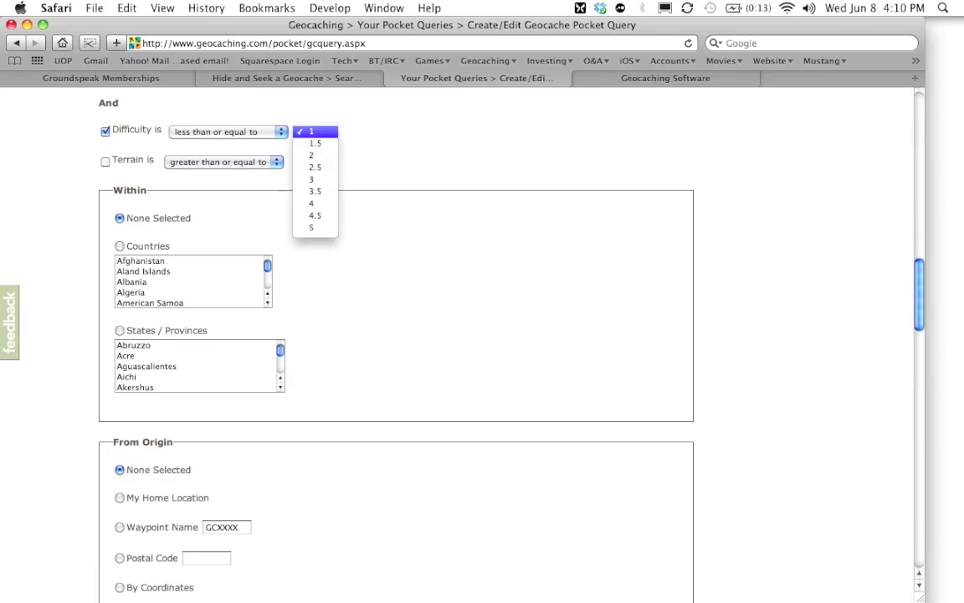
click(306, 164)
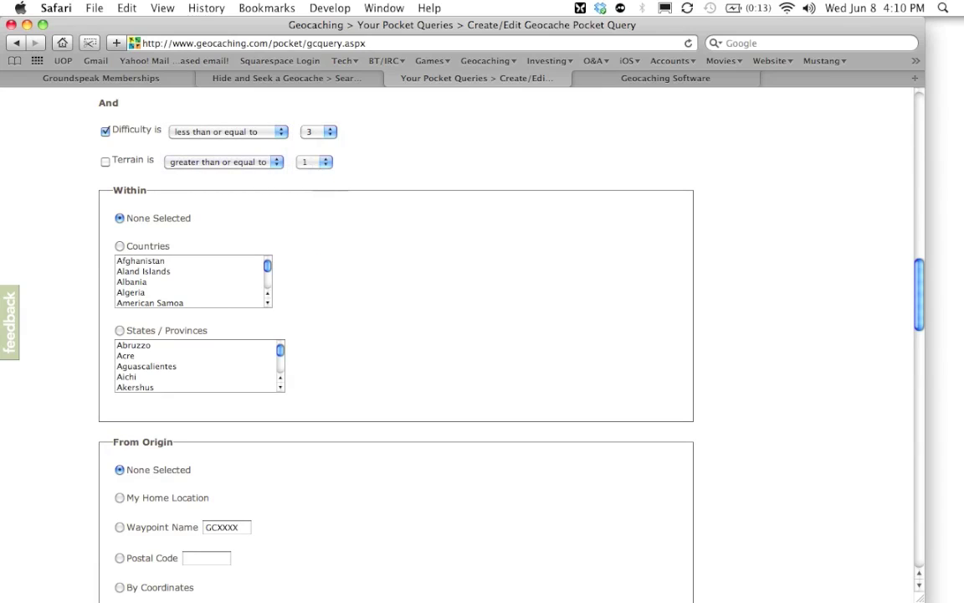
Enable the terrain filter as less than or equal to 3.
click(106, 162)
click(224, 162)
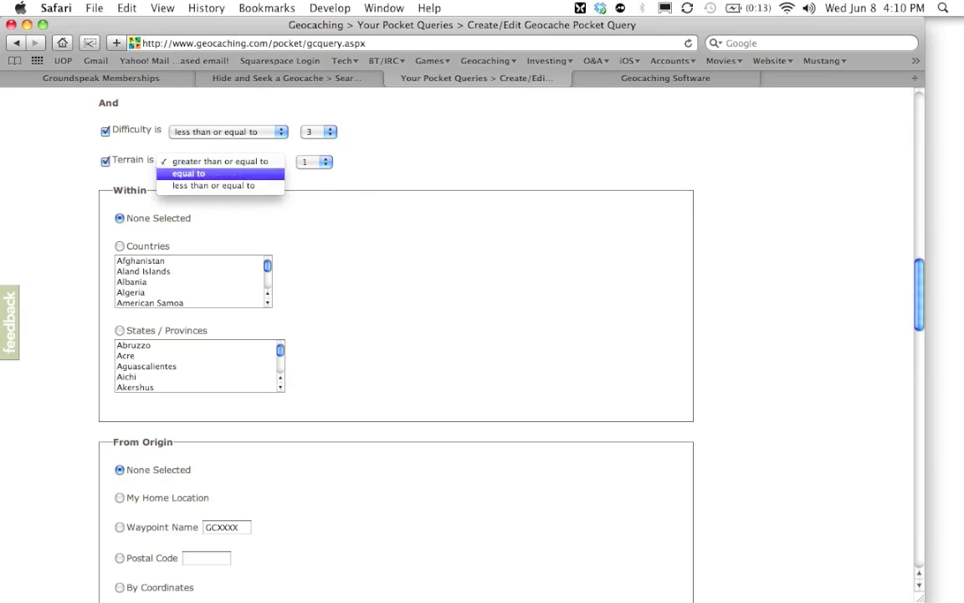
click(213, 185)
click(313, 161)
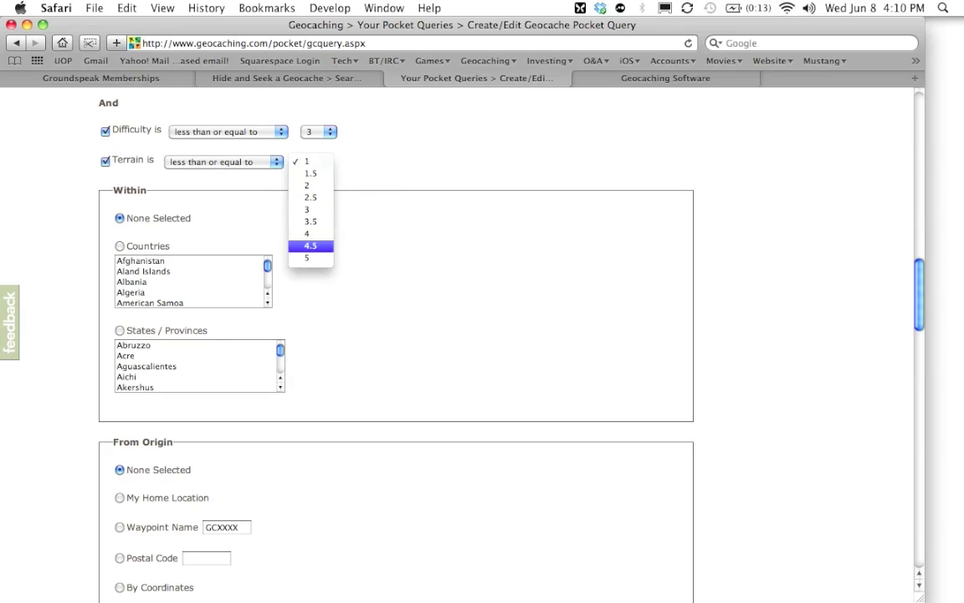
click(309, 209)
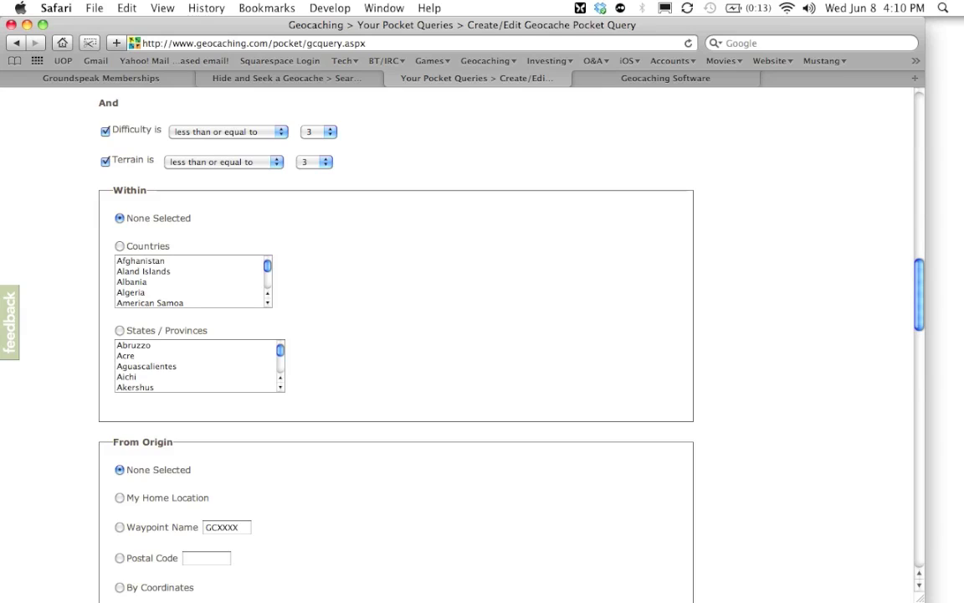
scroll(482, 334, down, 3)
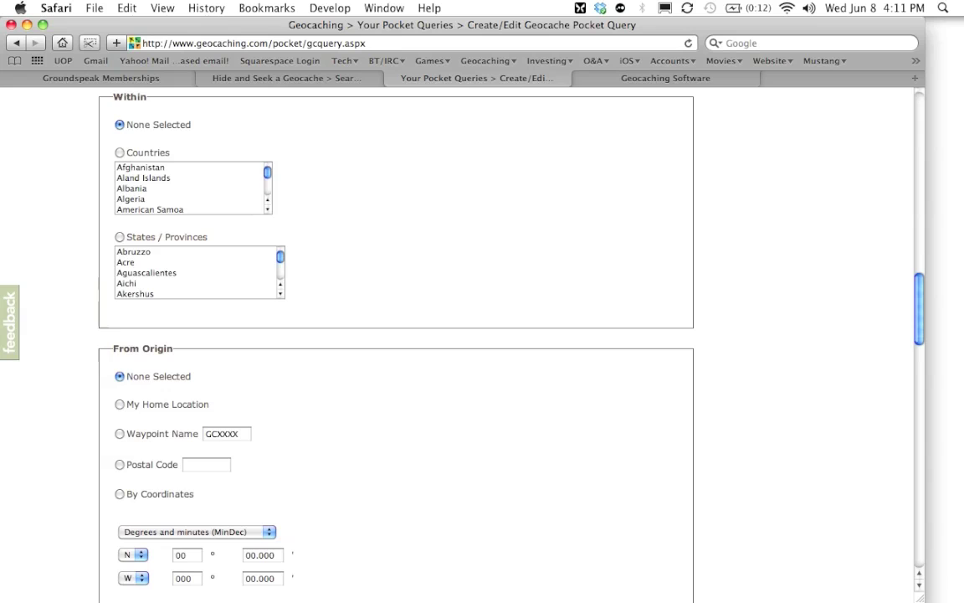
scroll(460, 334, down, 6)
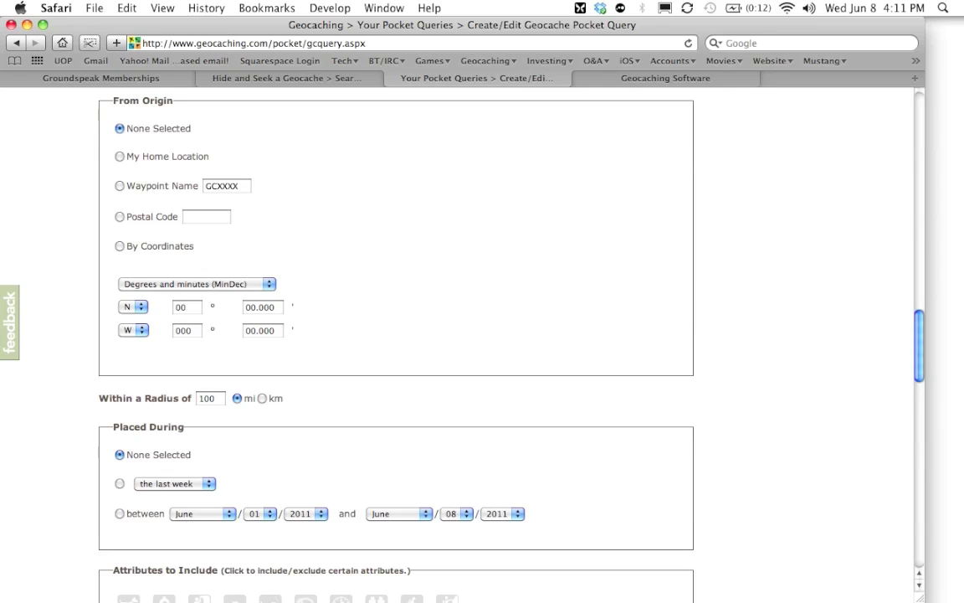
click(119, 156)
click(119, 186)
click(119, 216)
click(119, 246)
click(119, 216)
text(44077)
scroll(482, 335, down, 2)
scroll(482, 335, down, 8)
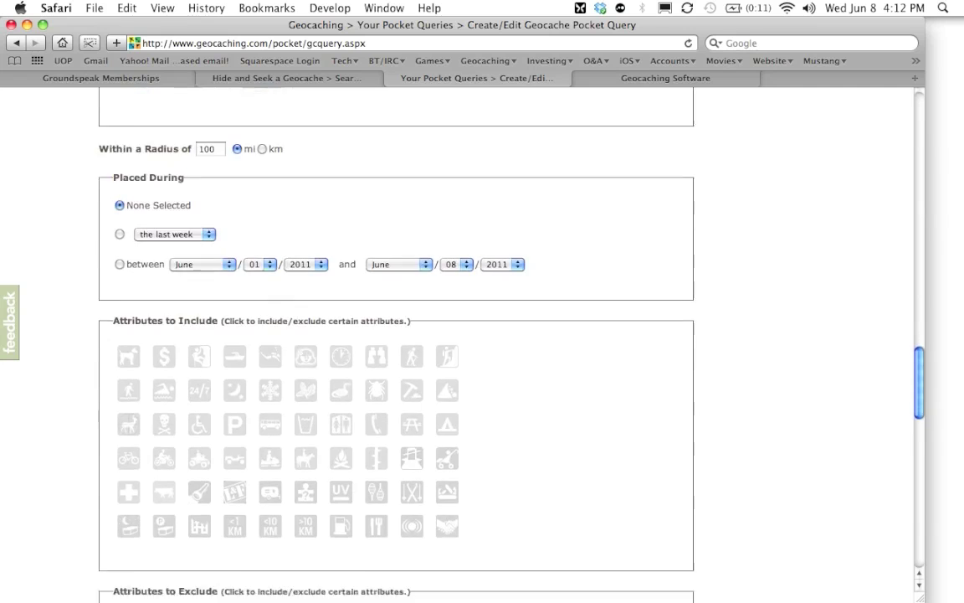
scroll(482, 335, down, 1)
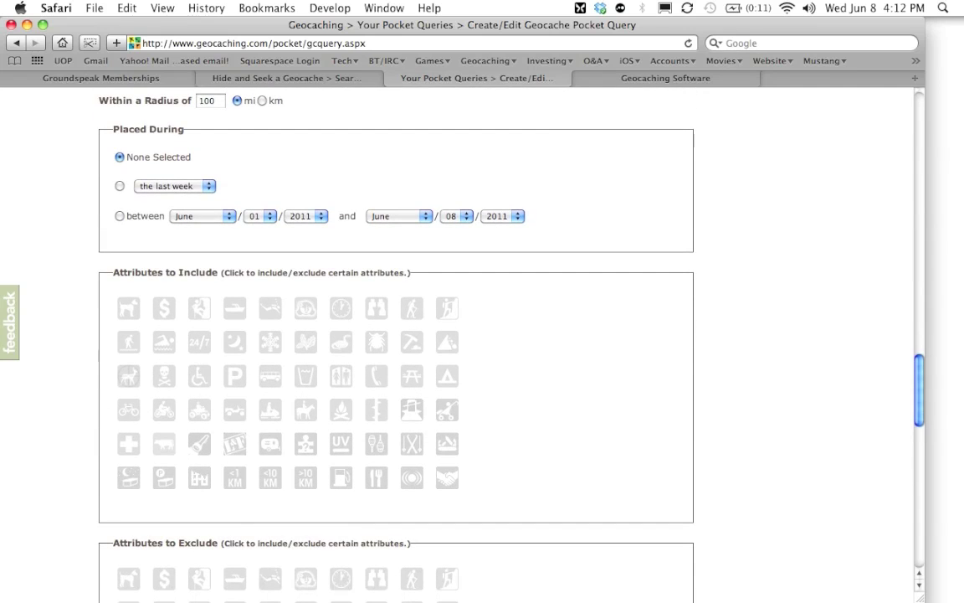
scroll(482, 334, up, 10)
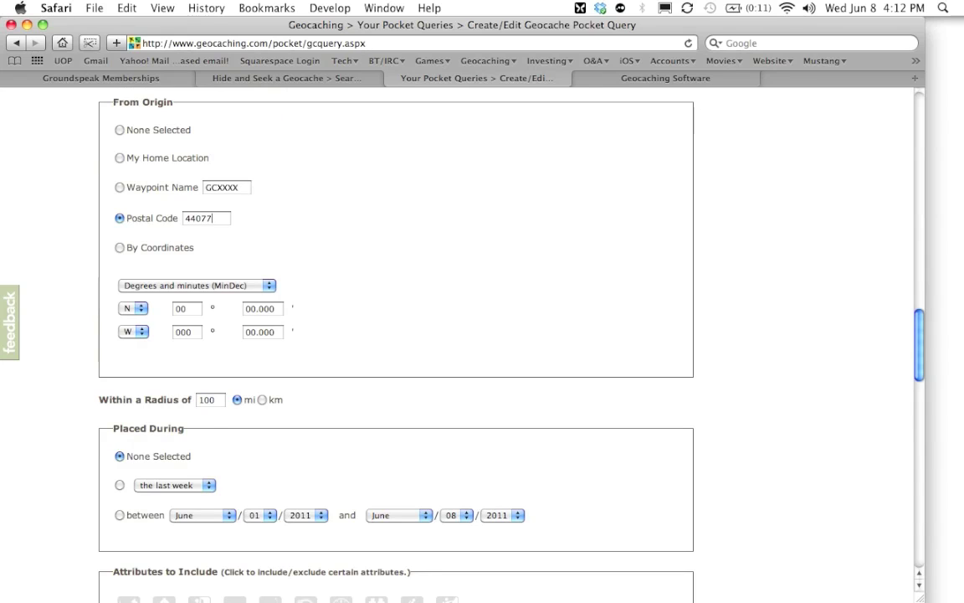
click(207, 399)
text(5)
double_click(197, 218)
scroll(396, 335, down, 5)
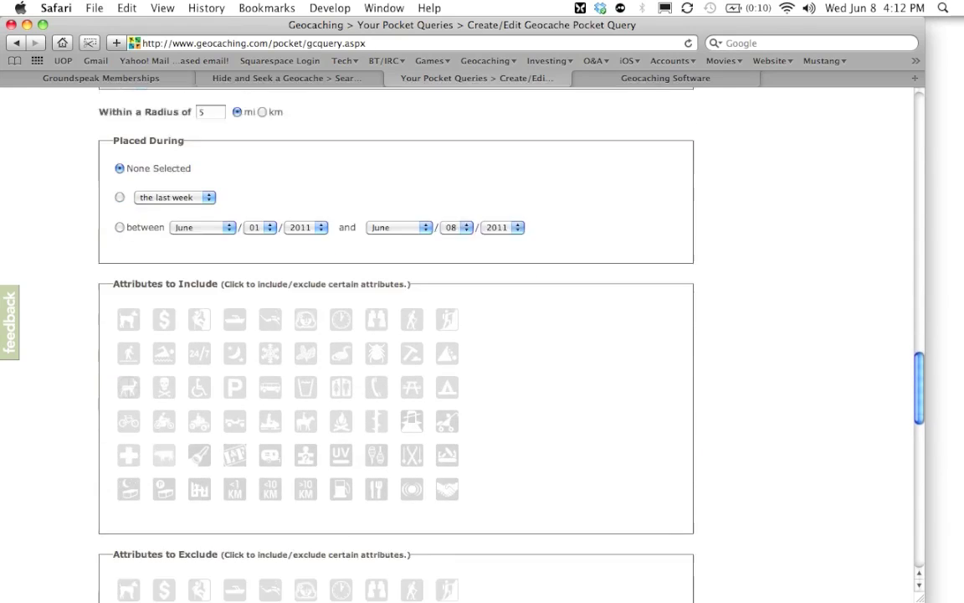
scroll(482, 335, down, 2)
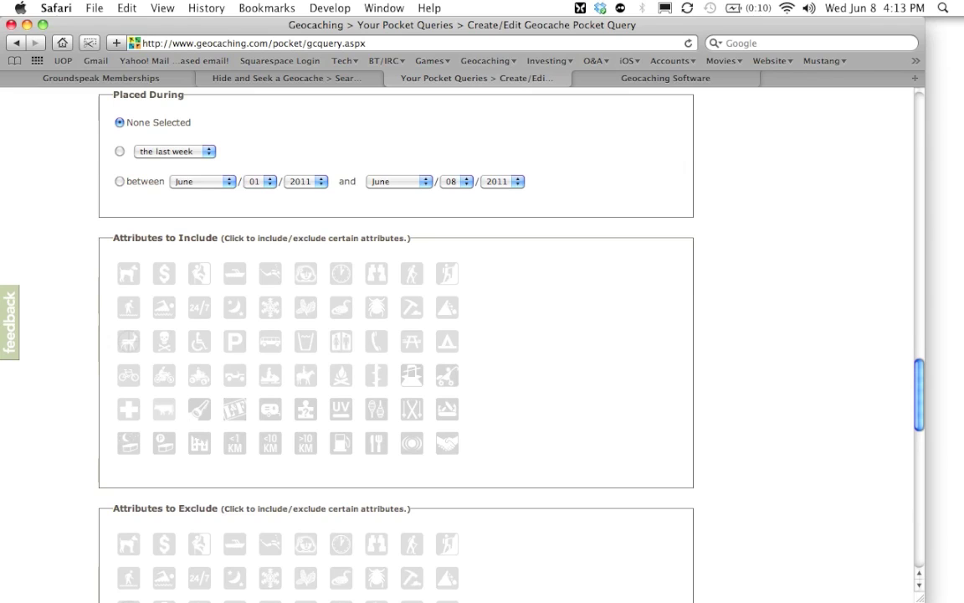
Mark Dogs, Stroller accessible and Bicycles as attributes to include.
scroll(460, 335, down, 5)
scroll(460, 335, up, 1)
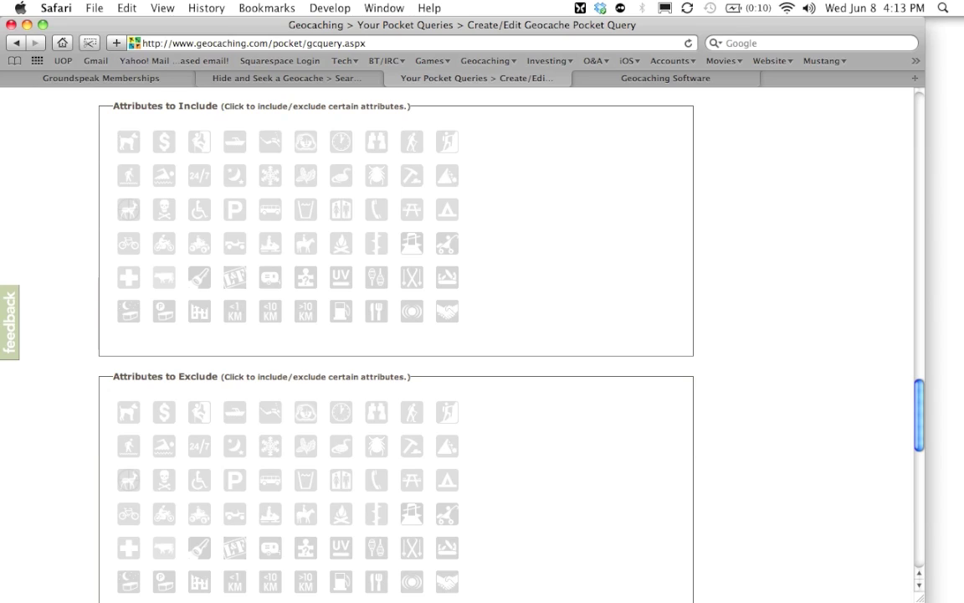
click(128, 142)
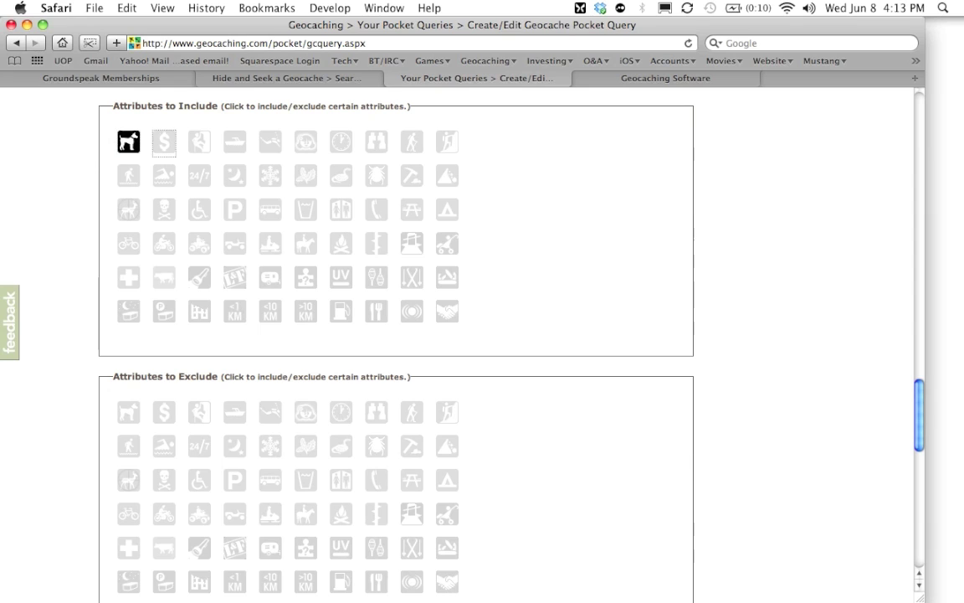
click(200, 142)
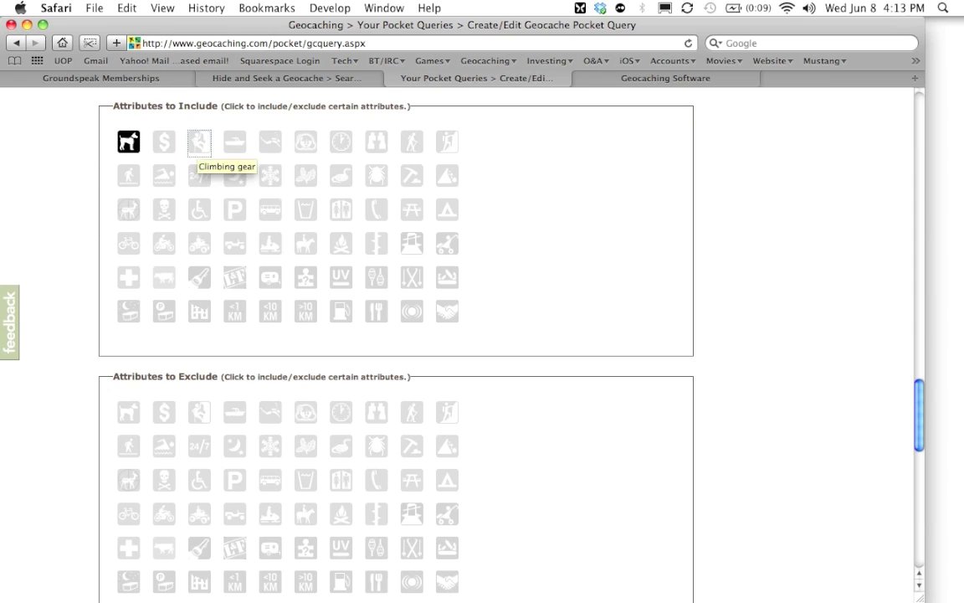
click(447, 244)
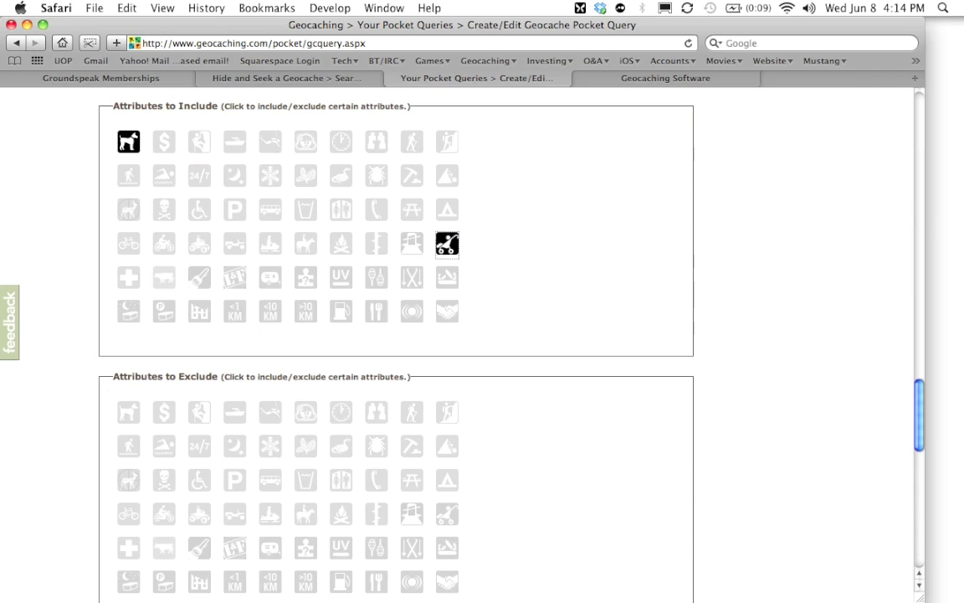
click(129, 244)
click(128, 243)
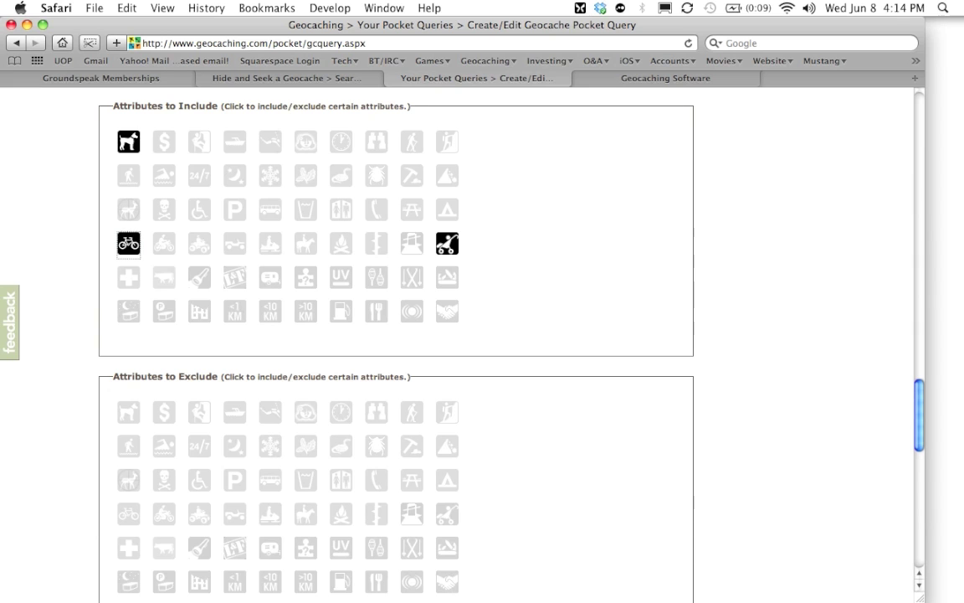
Exclude the climbing gear, scuba gear and poisonous plants attributes.
scroll(129, 244, down, 7)
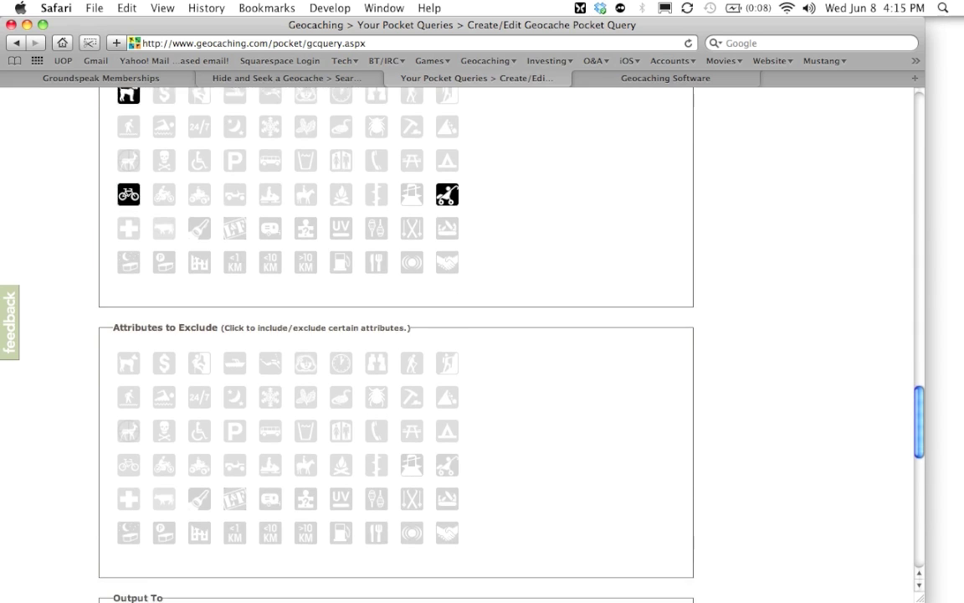
scroll(128, 243, down, 1)
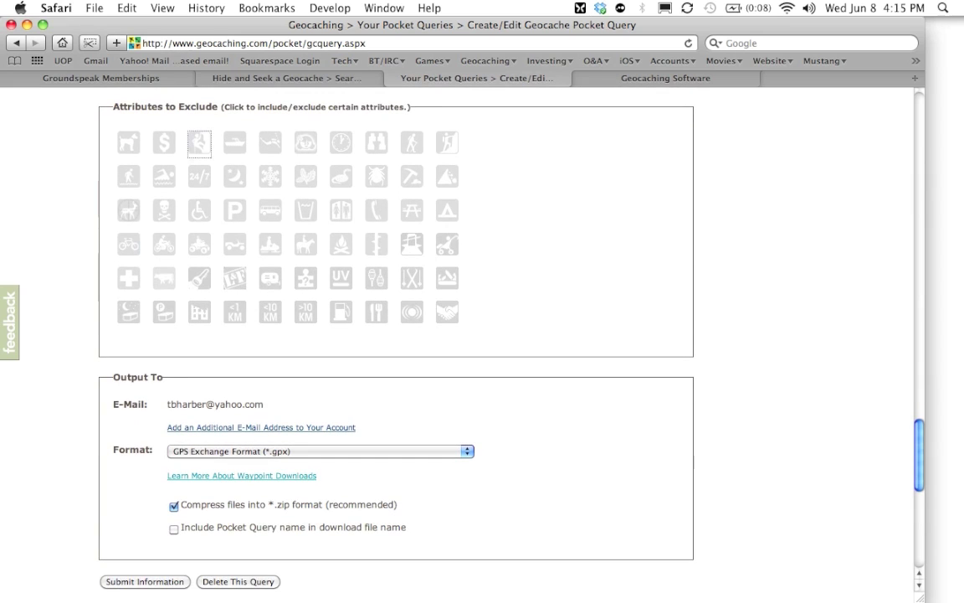
click(199, 142)
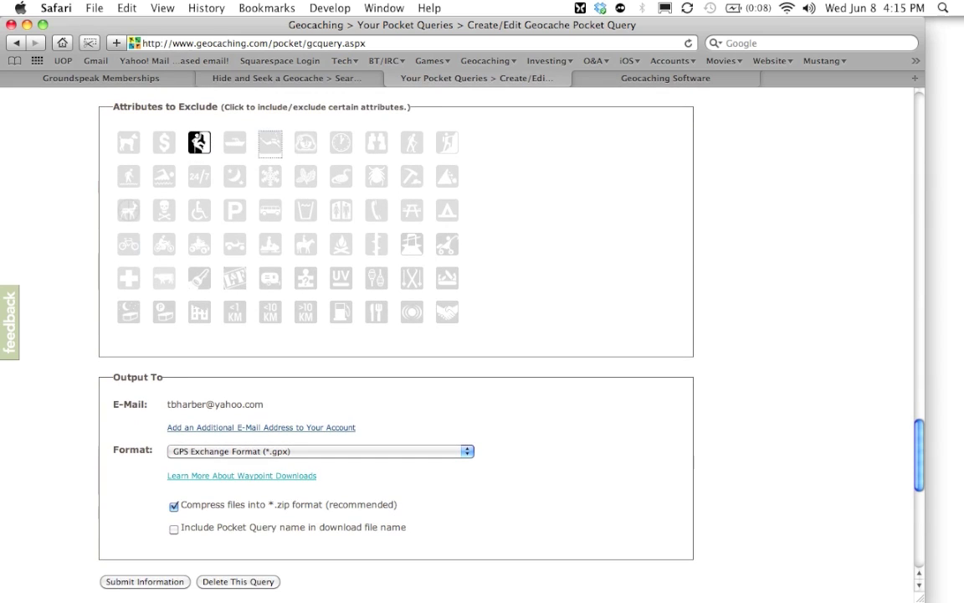
click(270, 142)
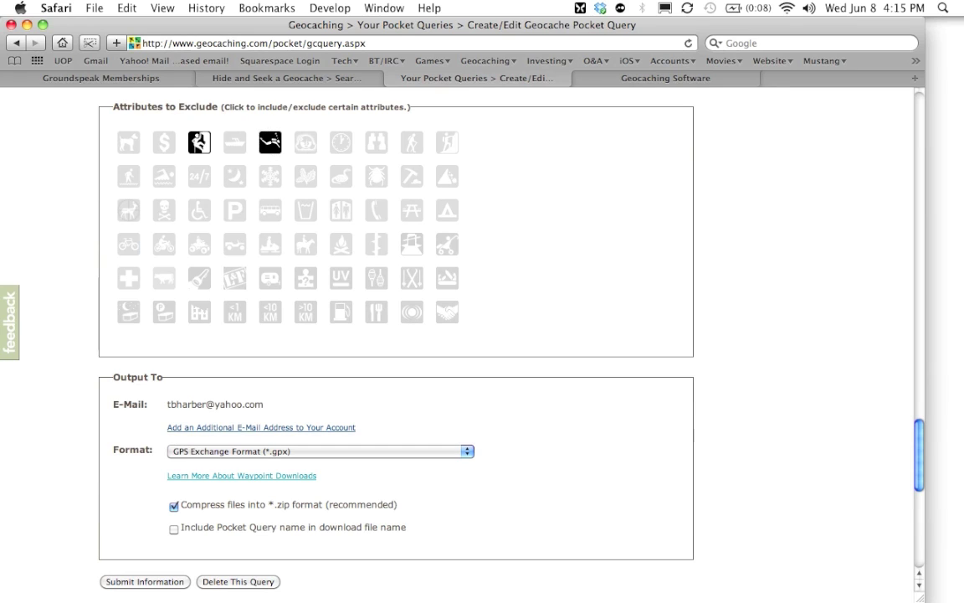
click(164, 210)
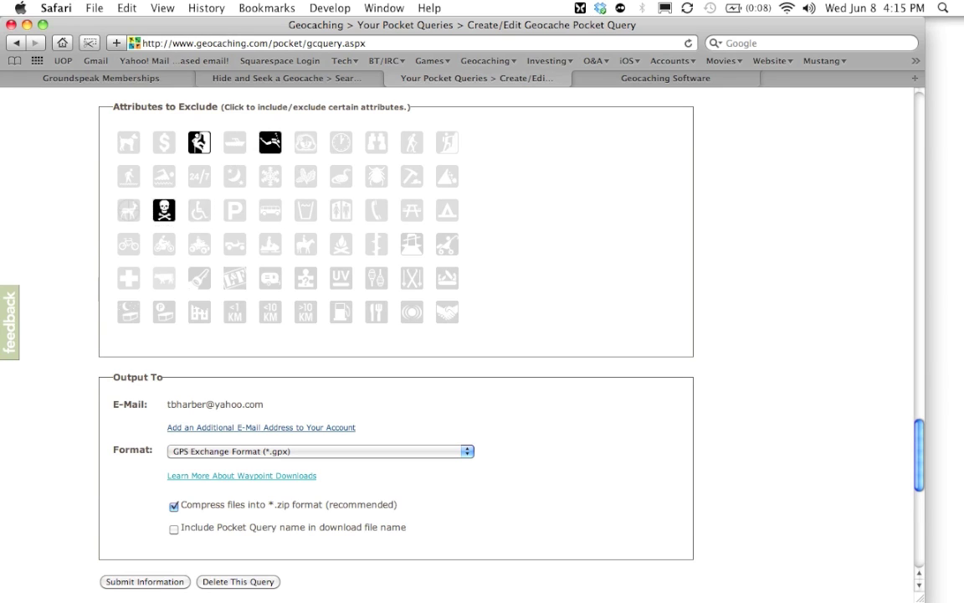
scroll(482, 335, down, 6)
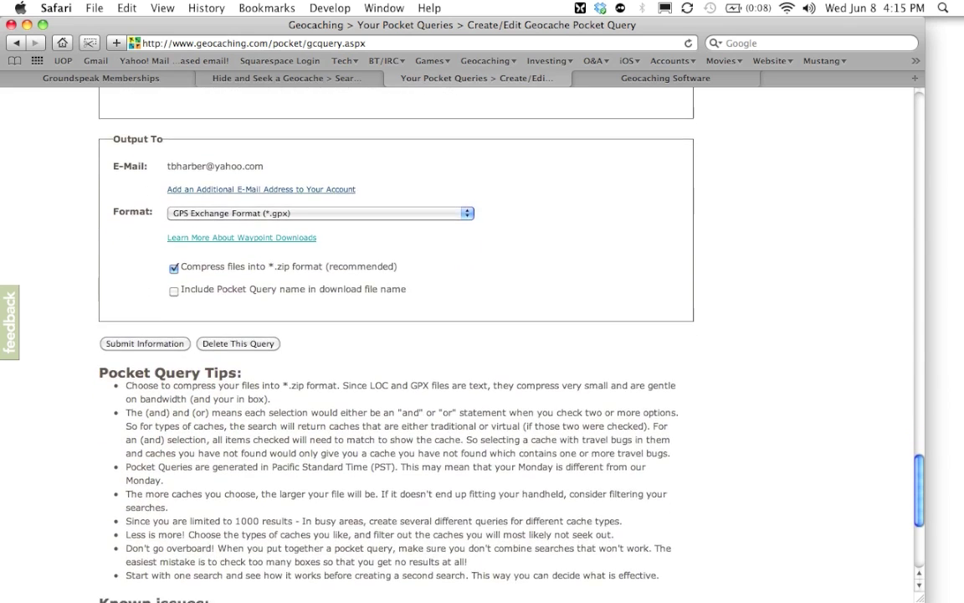
scroll(482, 334, down, 1)
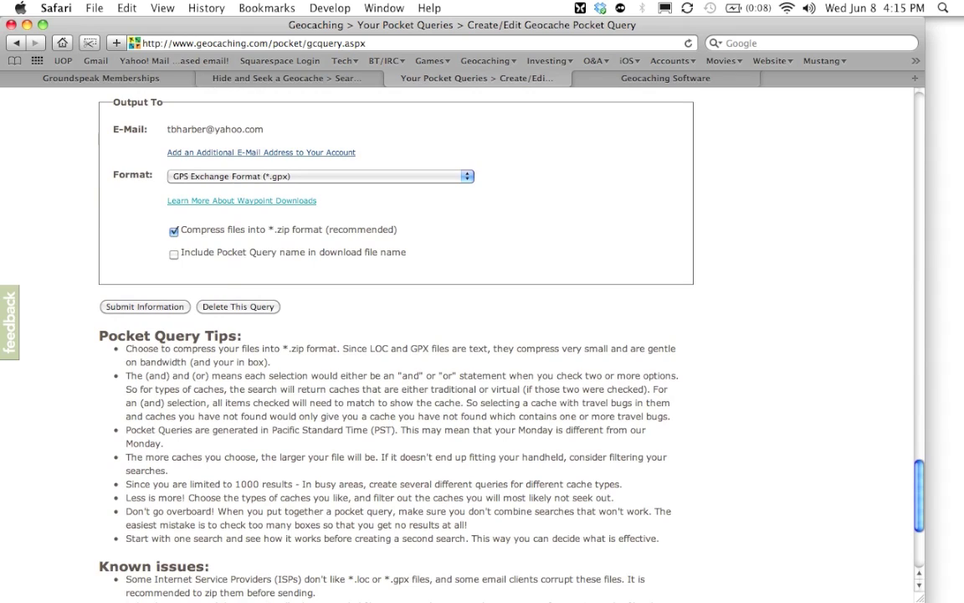
drag(167, 128, 261, 129)
click(261, 129)
click(423, 176)
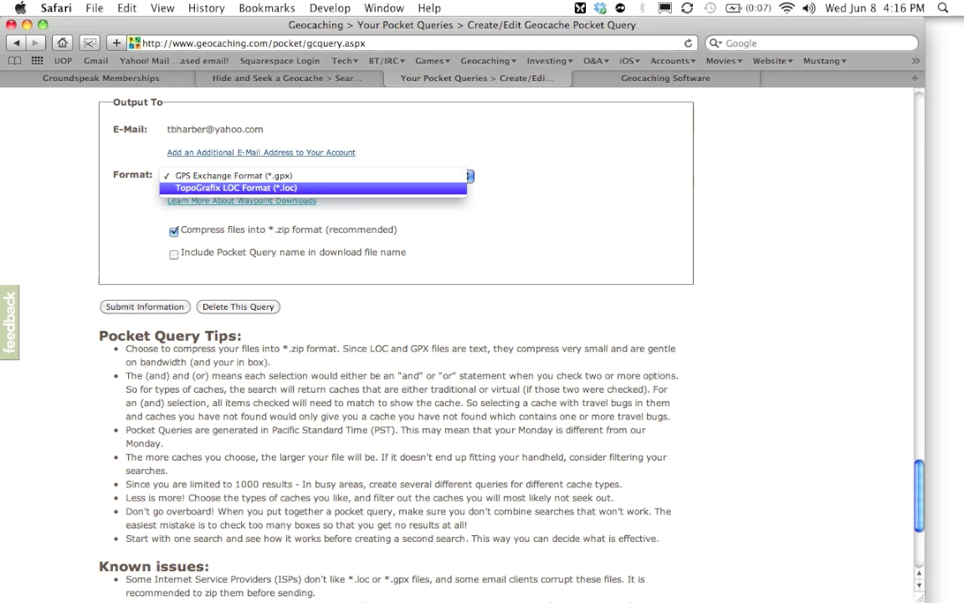
key(Up)
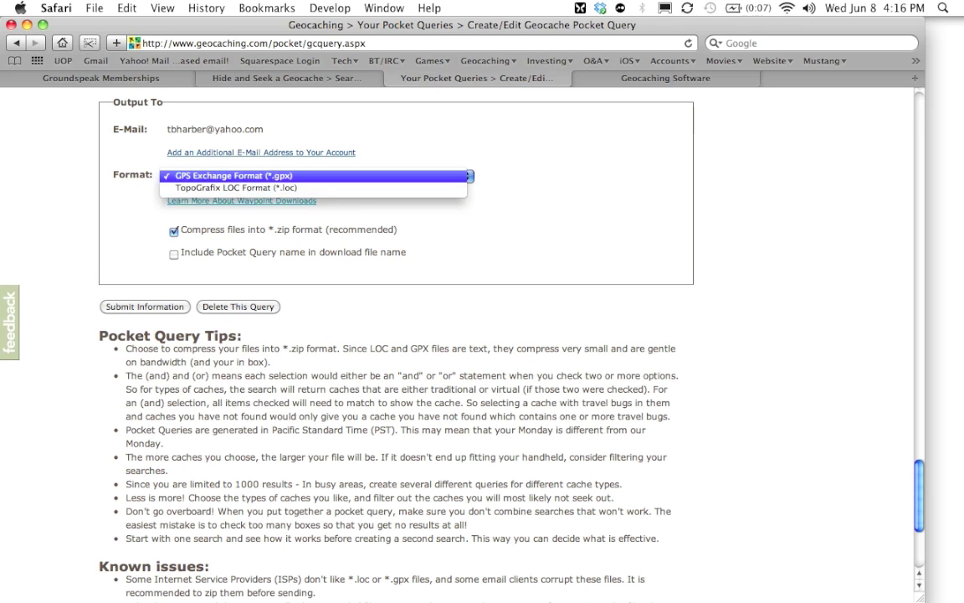
key(Down)
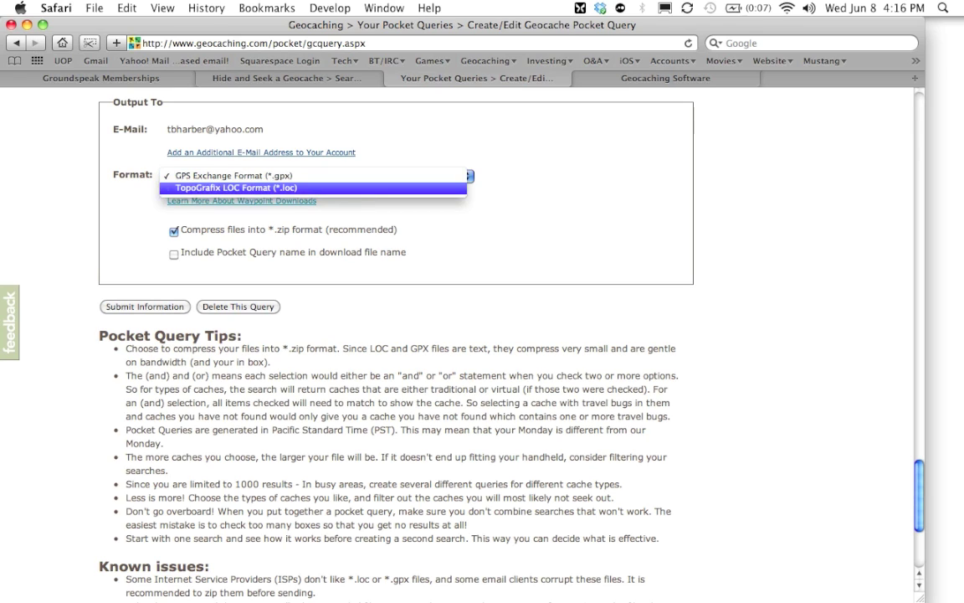
key(Up)
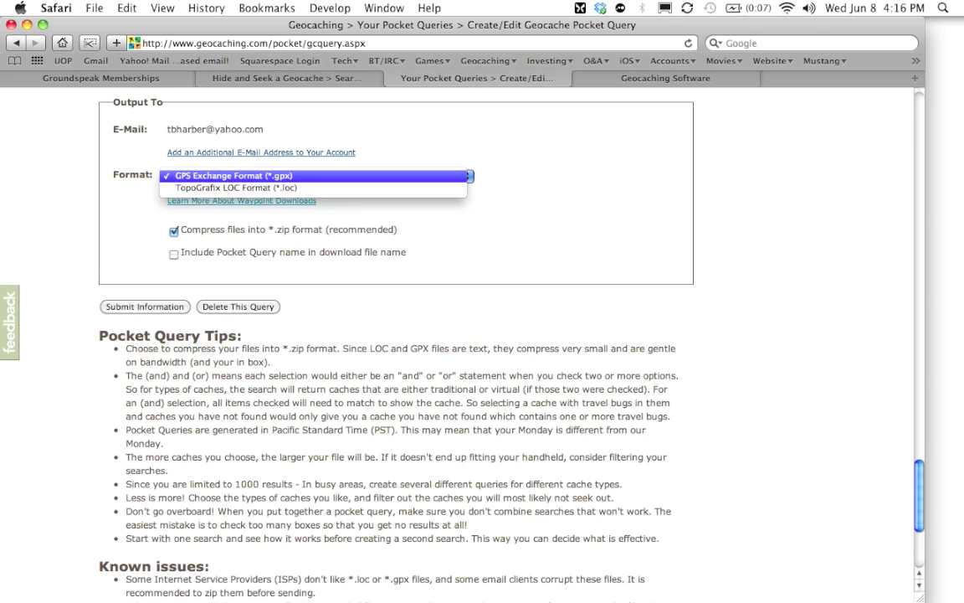
key(Return)
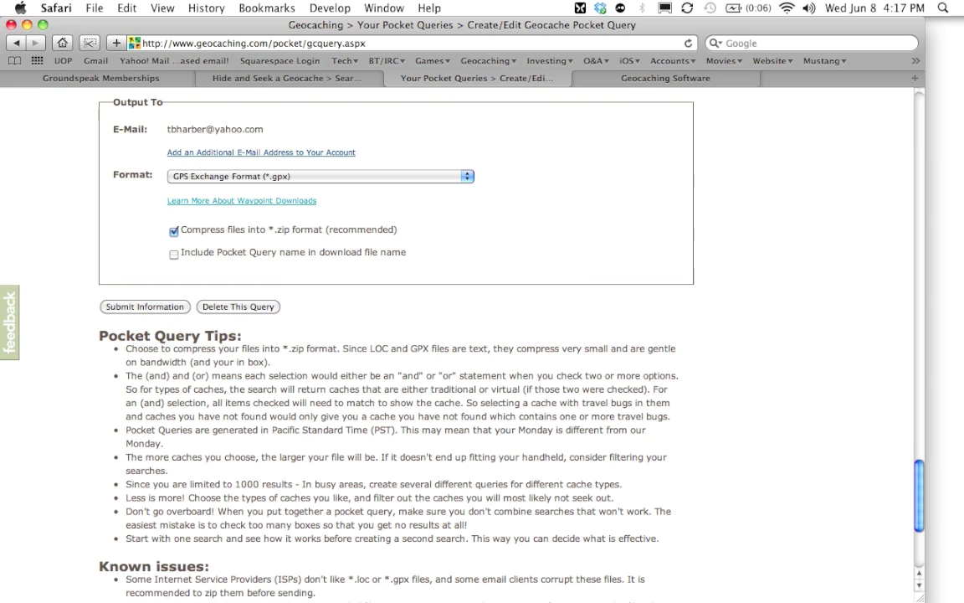
Tick 'Include Pocket Query name in download file name', review the form and submit it.
scroll(460, 335, up, 1)
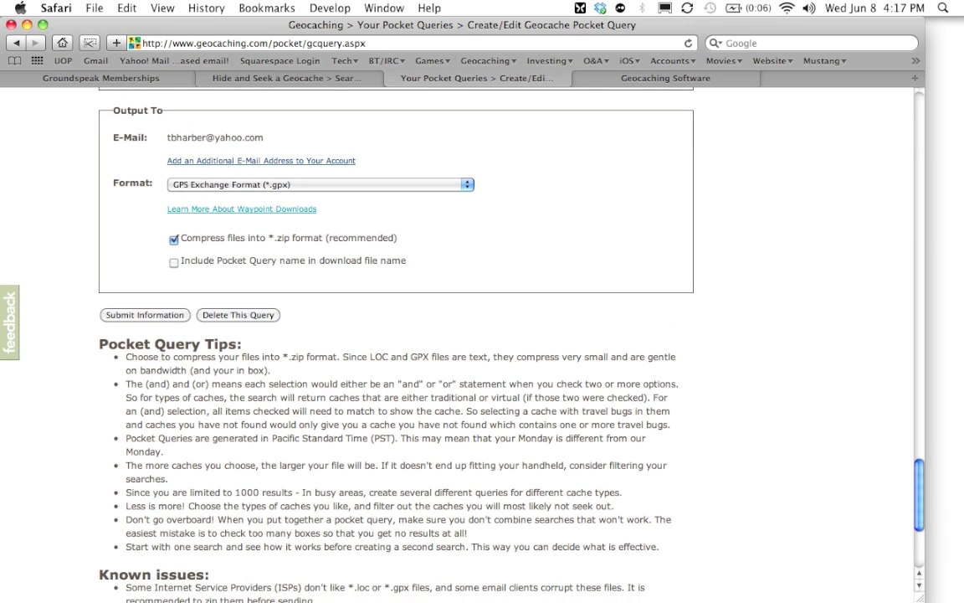
click(174, 262)
scroll(461, 335, up, 20)
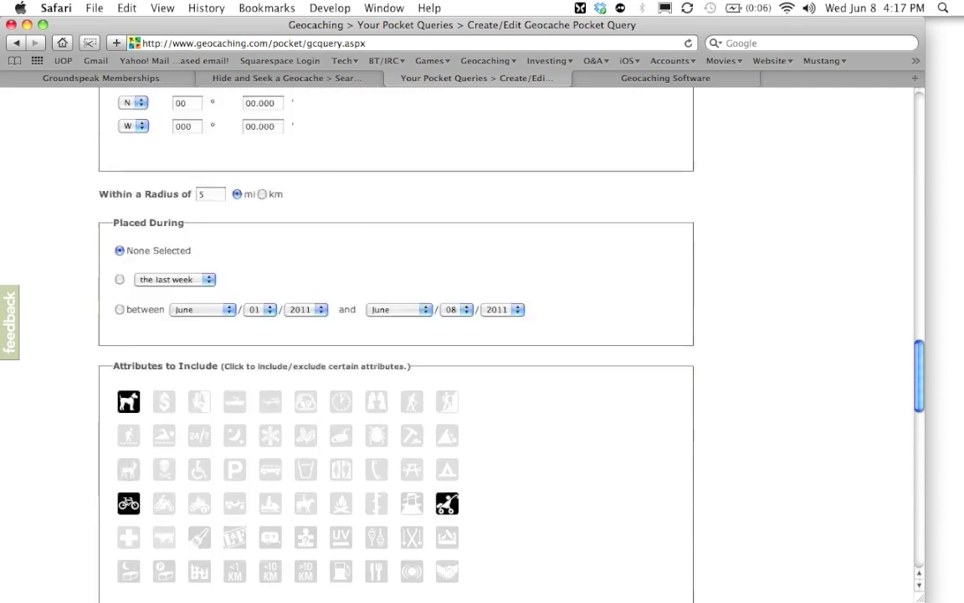
scroll(460, 334, up, 10)
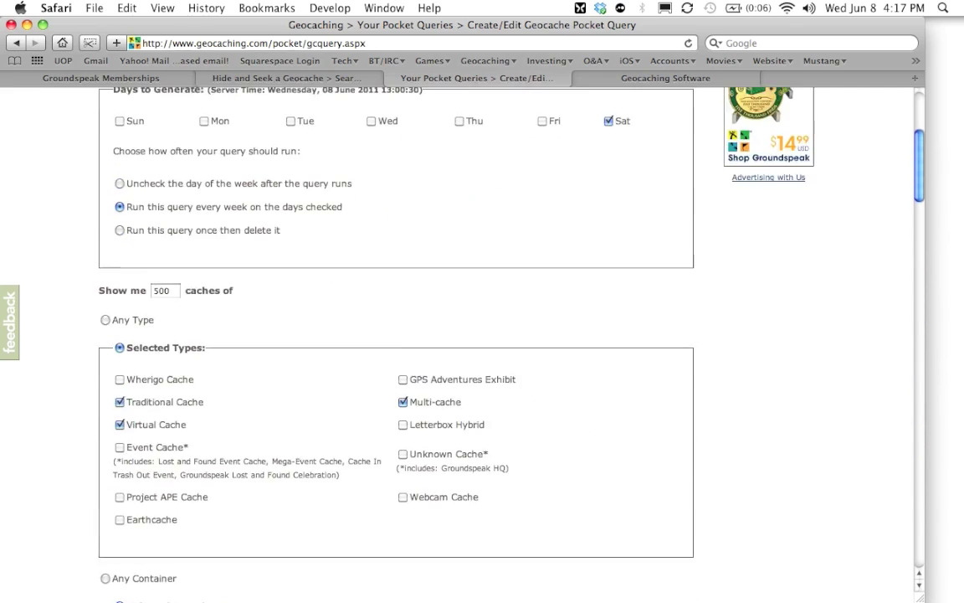
scroll(460, 335, down, 20)
scroll(460, 334, down, 10)
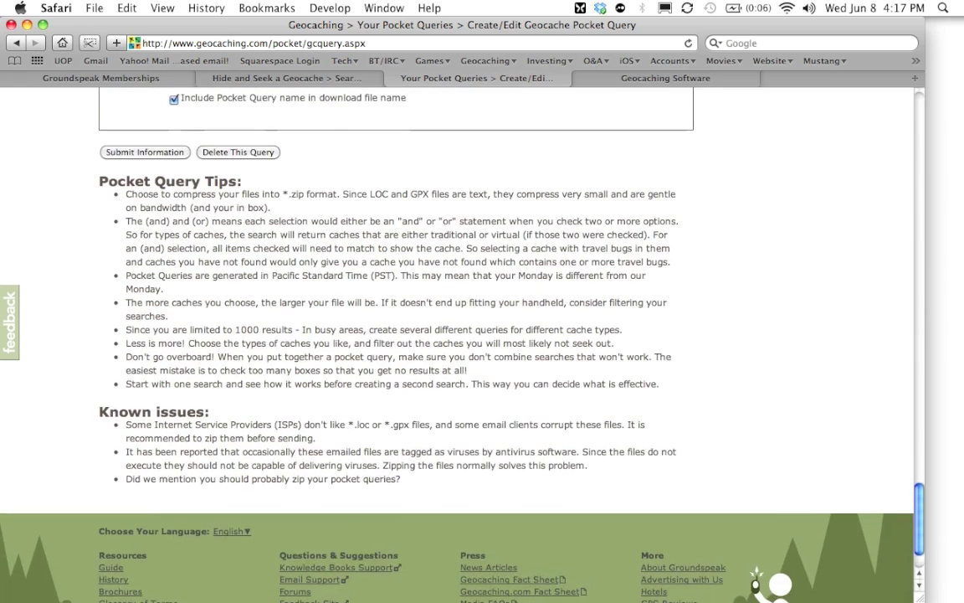
scroll(460, 335, up, 5)
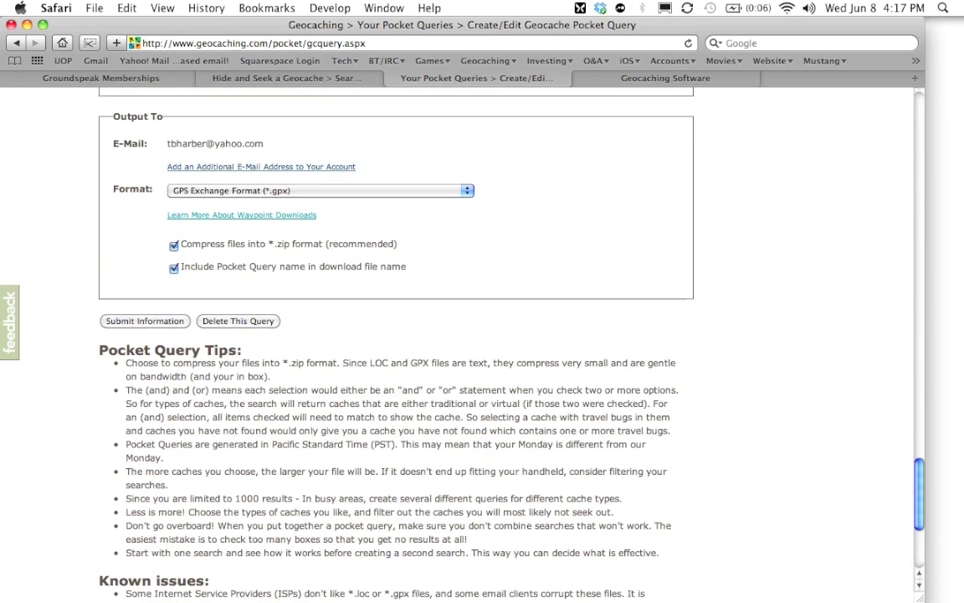
click(144, 320)
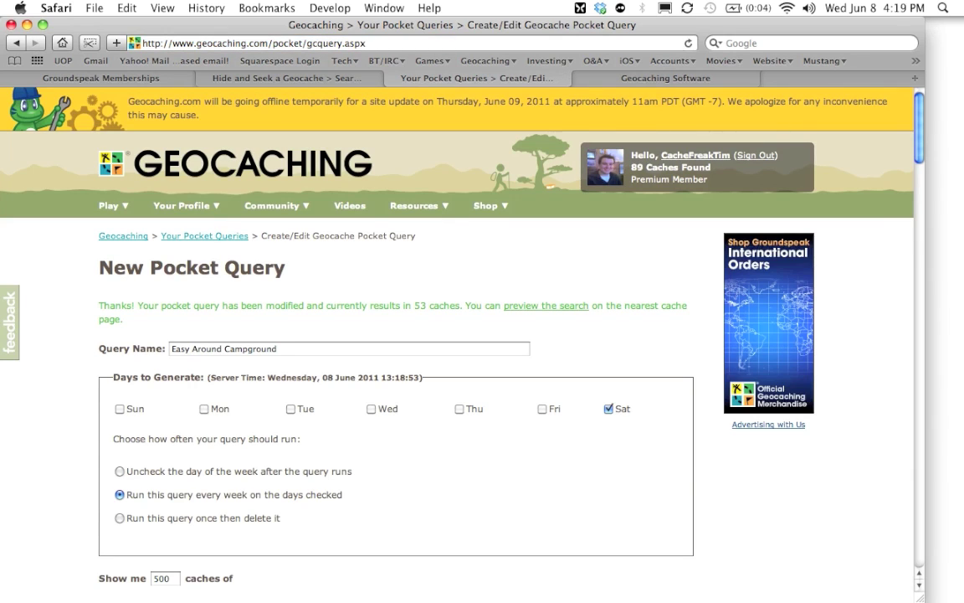
Check the 53-cache result count and preview the search results in a new tab.
drag(414, 305, 462, 306)
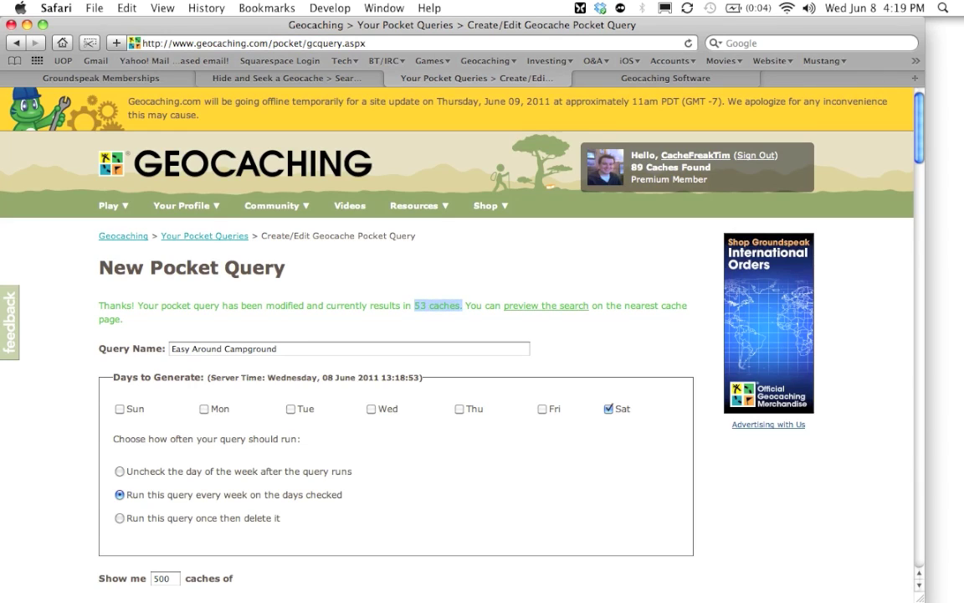
click(394, 274)
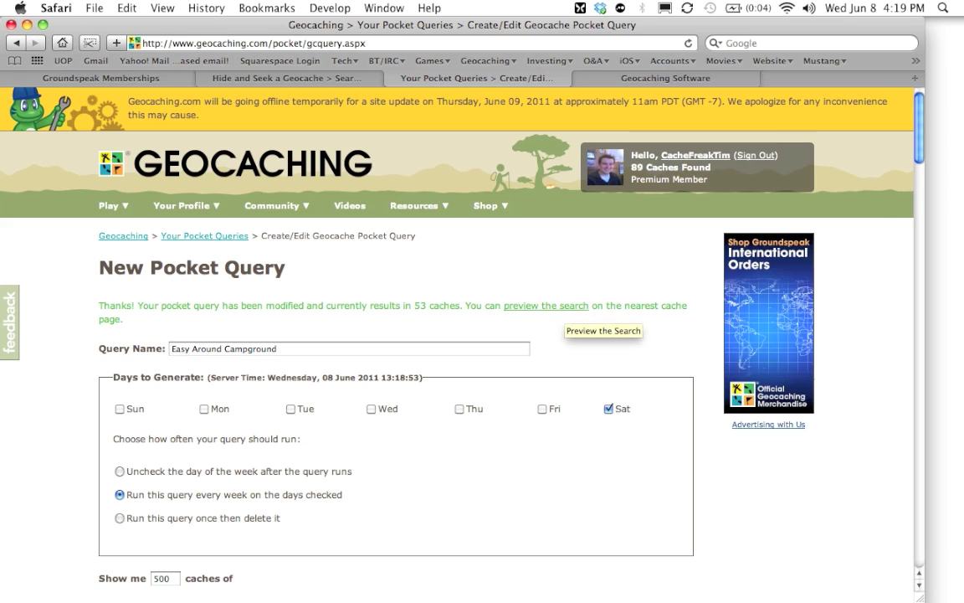
super+click(565, 306)
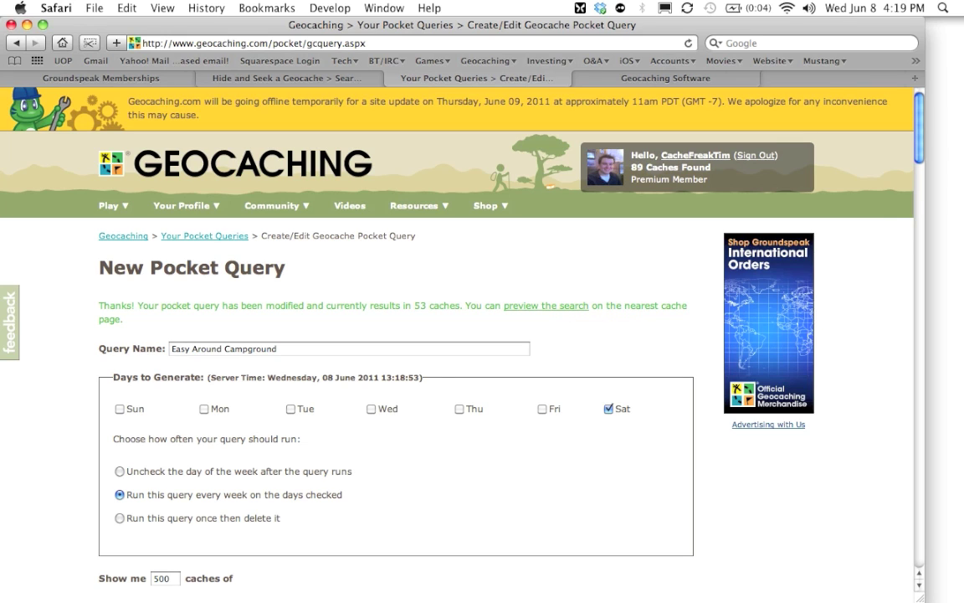
key(ctrl+Tab)
key(ctrl+Tab)
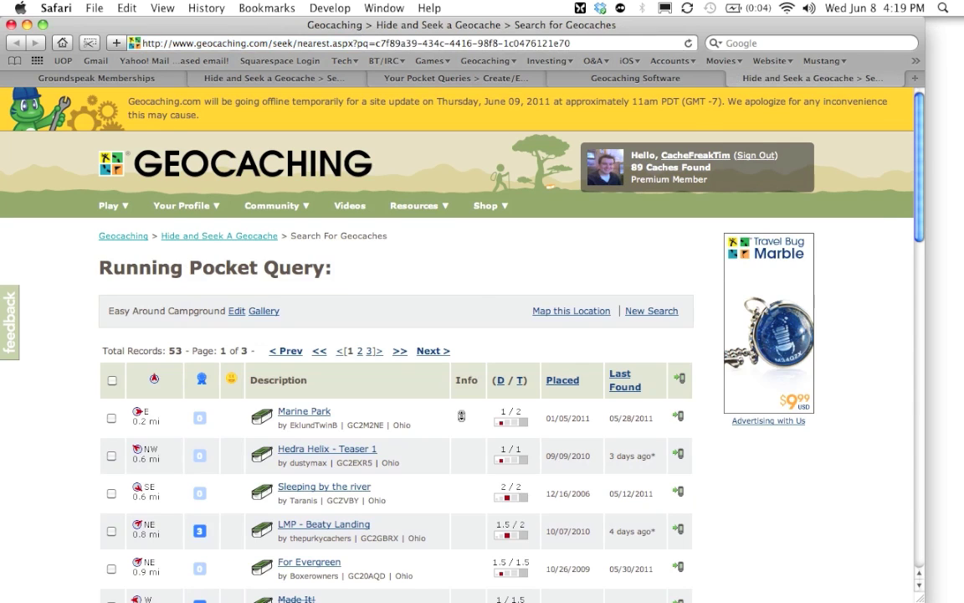
scroll(460, 352, down, 5)
scroll(460, 352, down, 13)
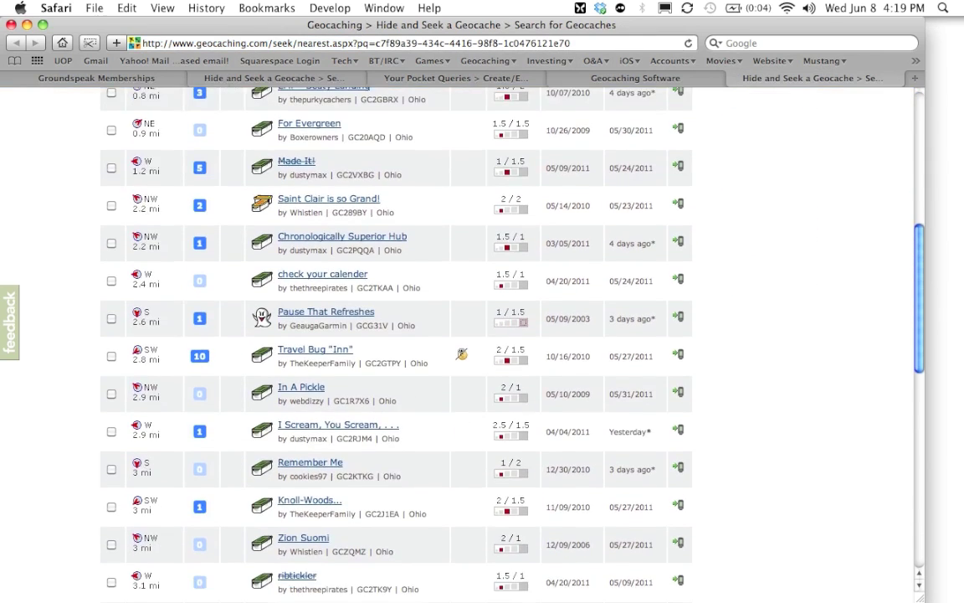
scroll(460, 352, up, 16)
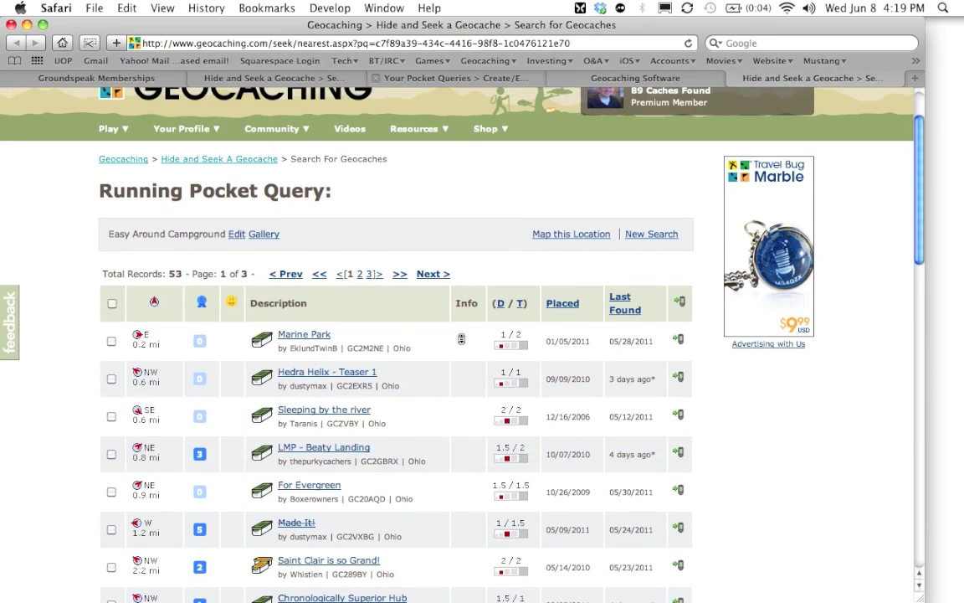
click(456, 78)
scroll(460, 351, down, 5)
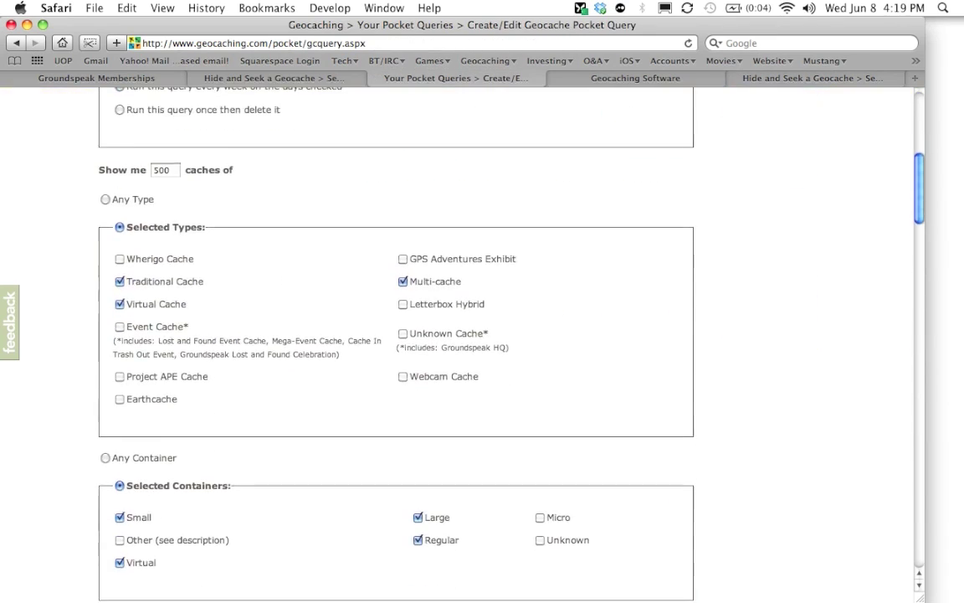
scroll(460, 351, up, 6)
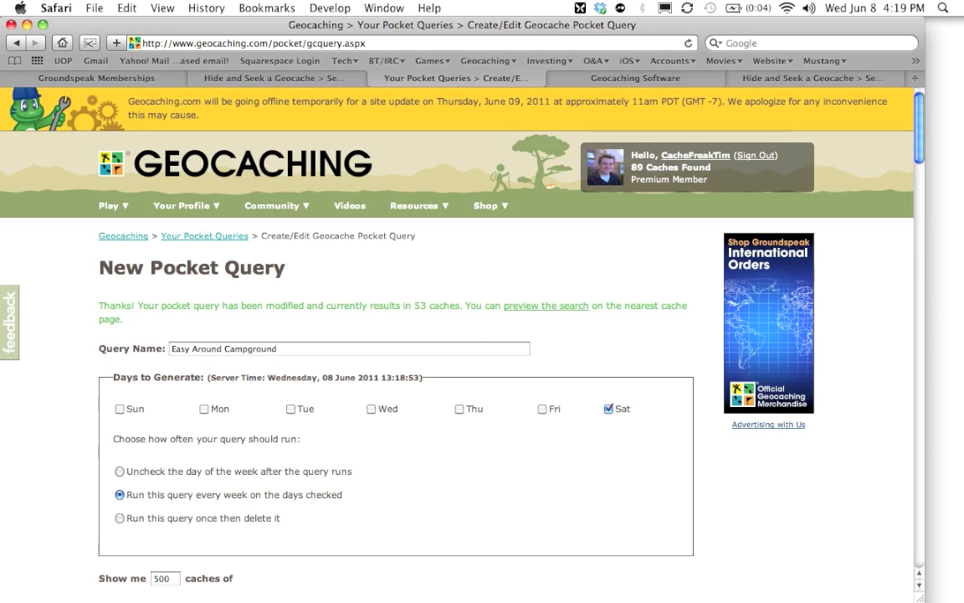
Return to the Your Pocket Queries list and find the Easy Around Campground row.
click(204, 235)
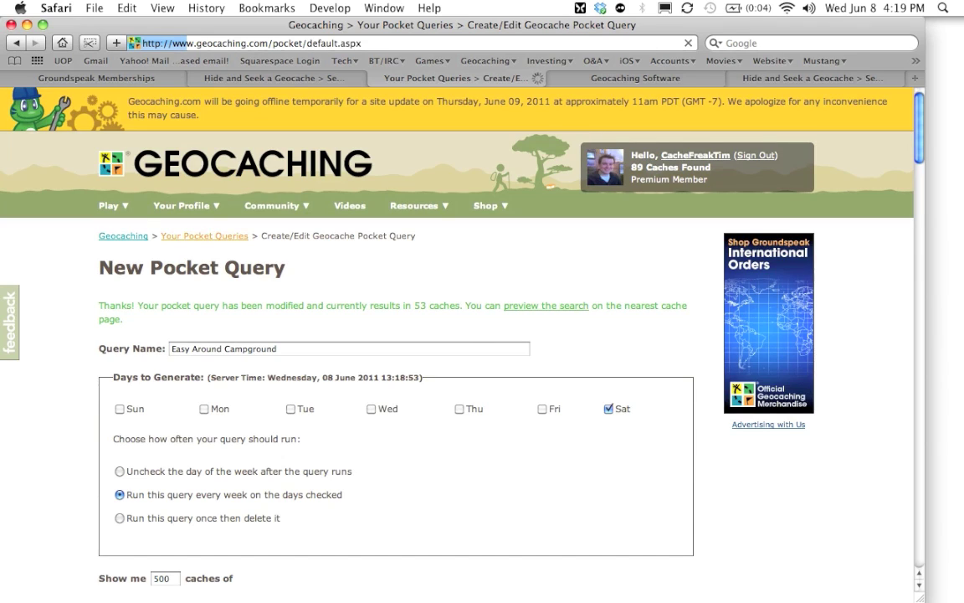
scroll(460, 335, down, 8)
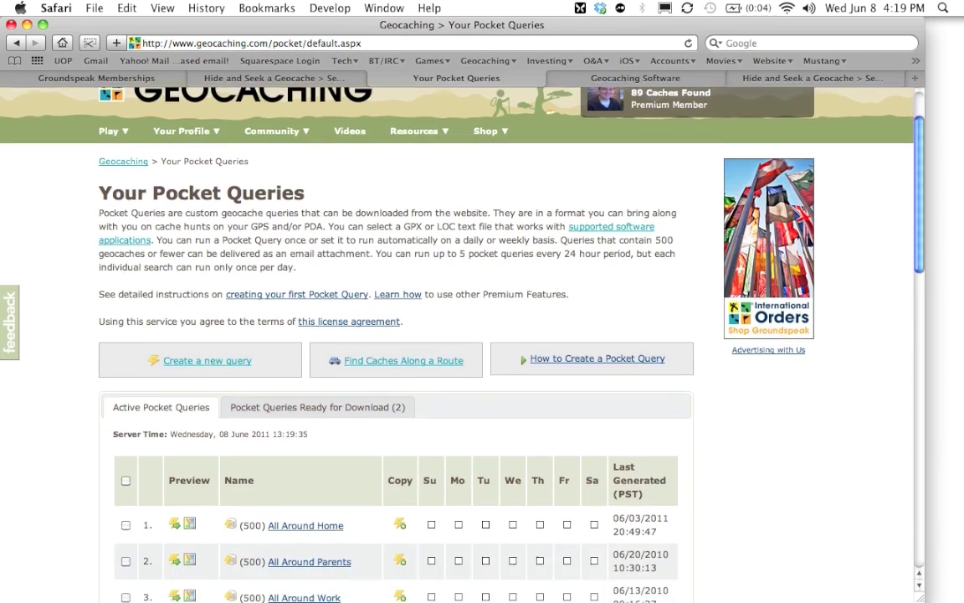
scroll(461, 334, down, 3)
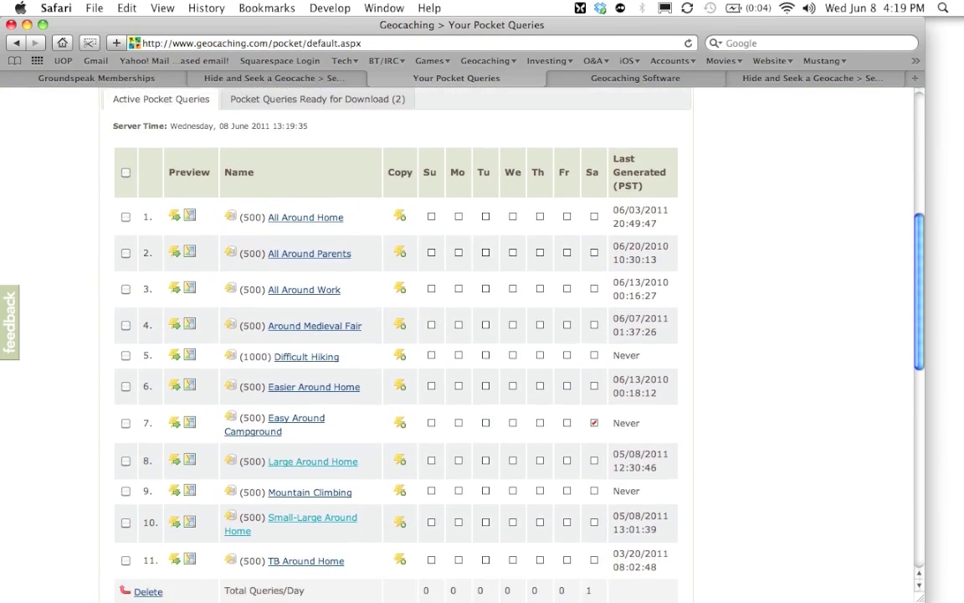
scroll(469, 335, up, 1)
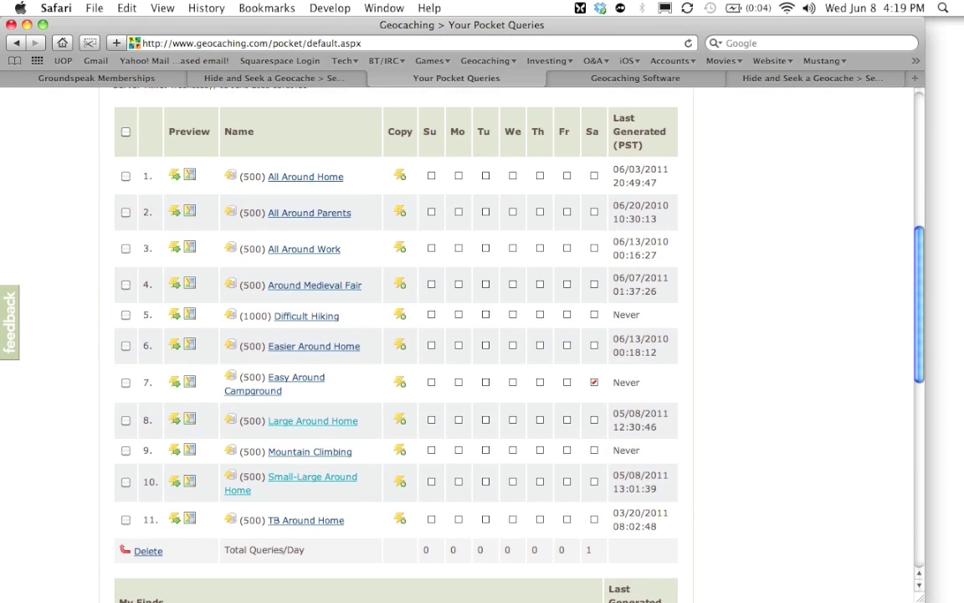
Open the Google Maps preview of Easy Around Campground's caches.
drag(224, 374, 640, 382)
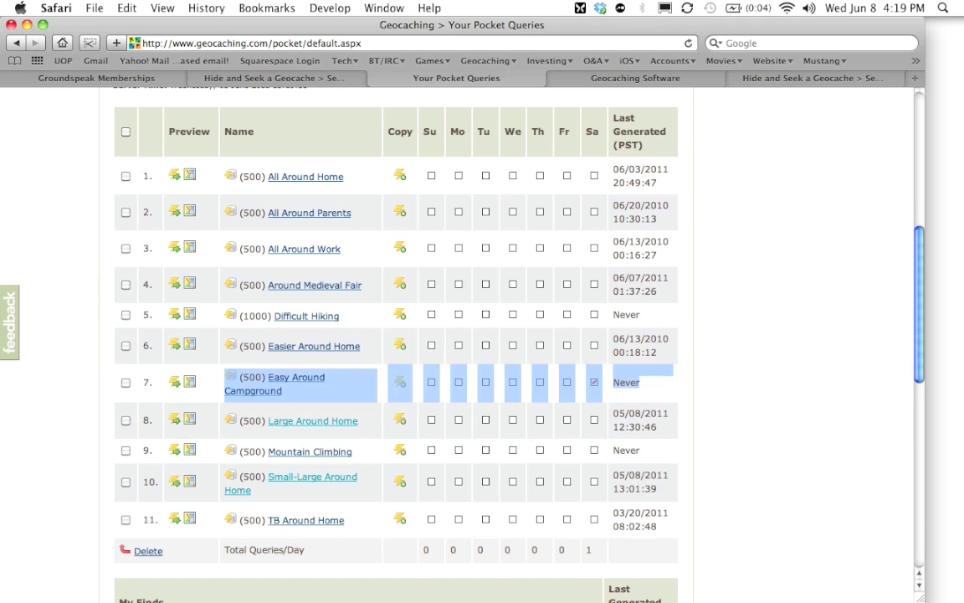
click(640, 382)
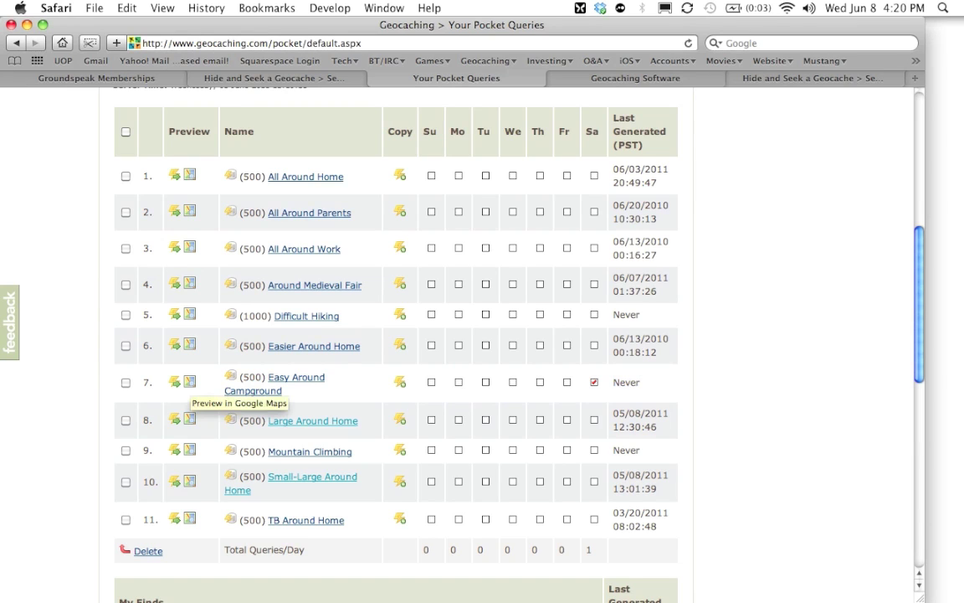
click(190, 382)
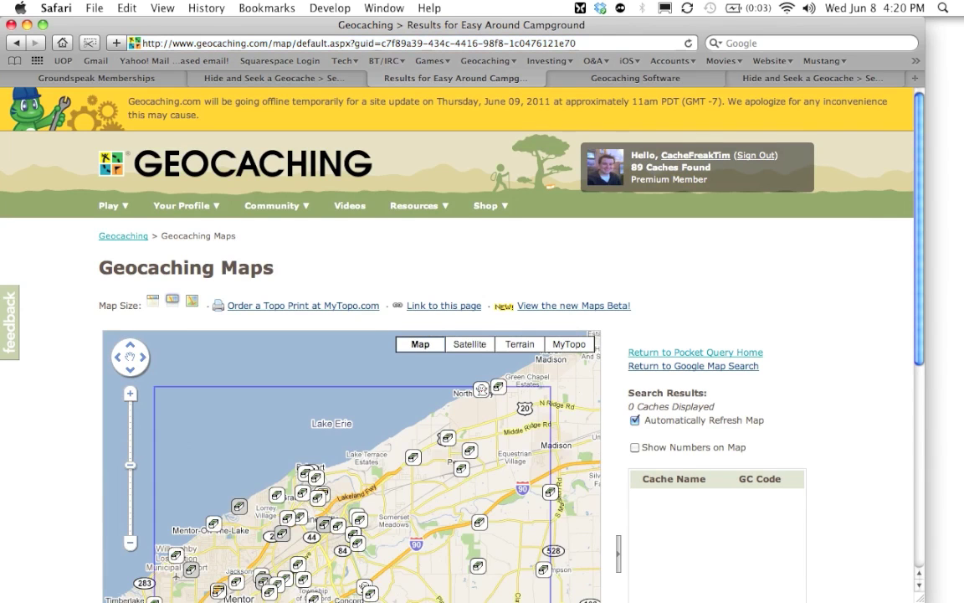
Review the 53 mapped caches, then go back to the Your Pocket Queries list.
scroll(461, 335, down, 5)
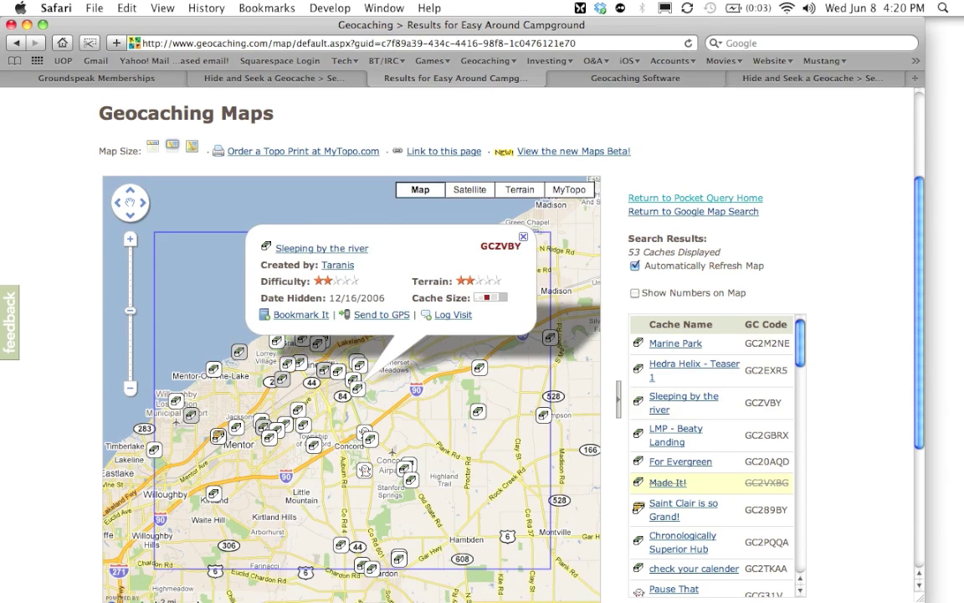
scroll(460, 335, up, 3)
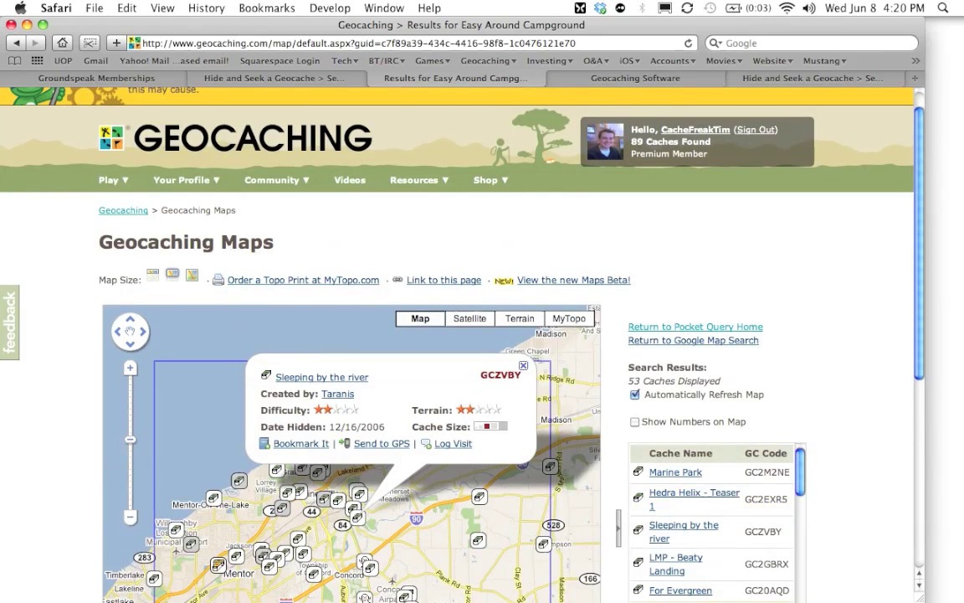
key(super+bracketleft)
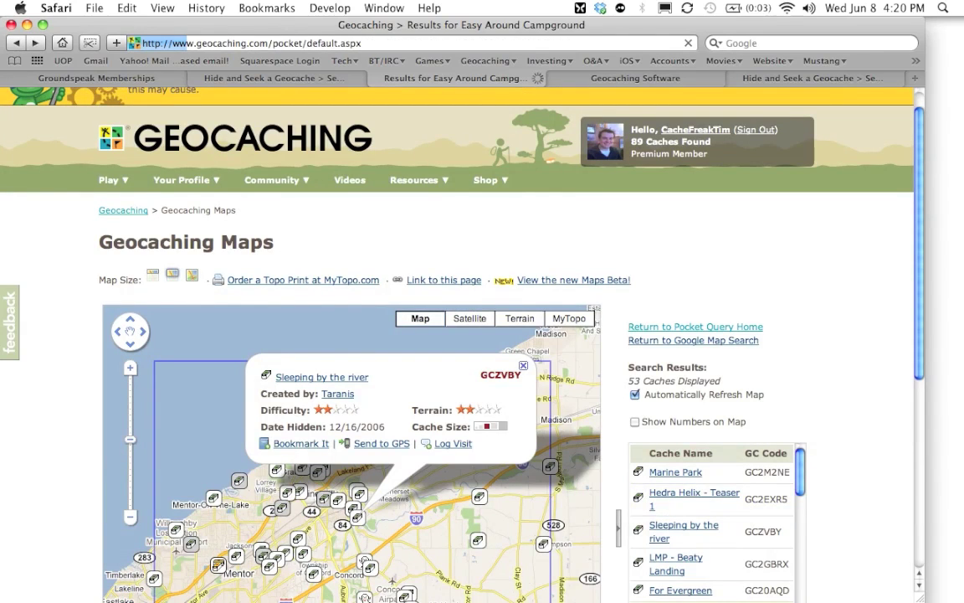
scroll(460, 335, down, 10)
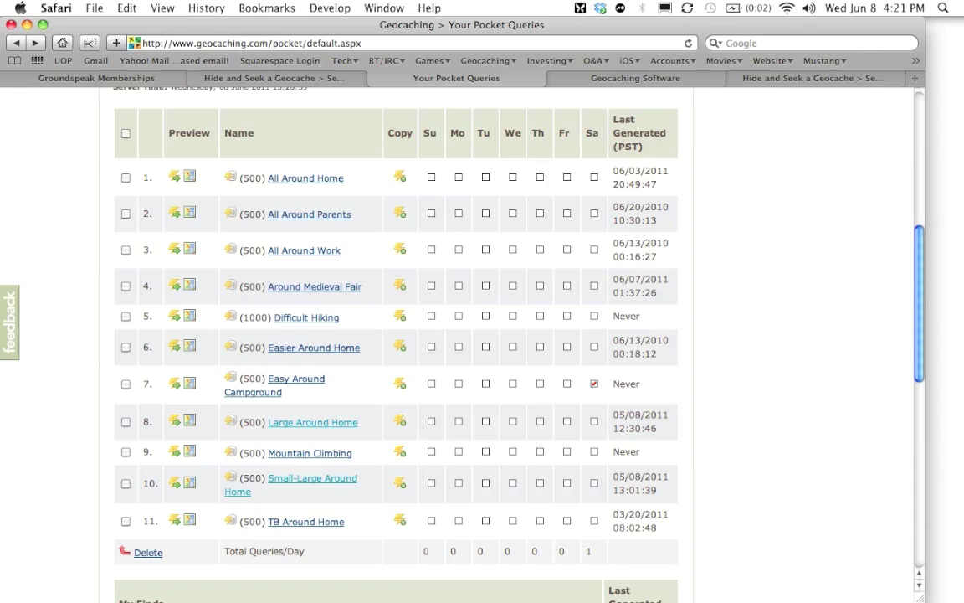
Schedule Easy Around Campground for Wednesday too and show Pocket Queries Ready for Download.
click(513, 383)
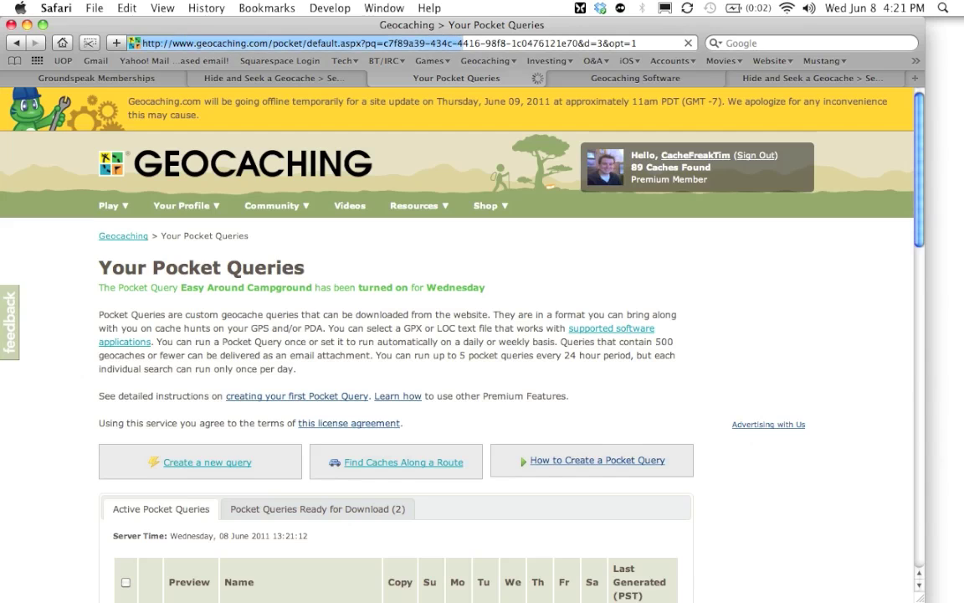
scroll(460, 335, down, 5)
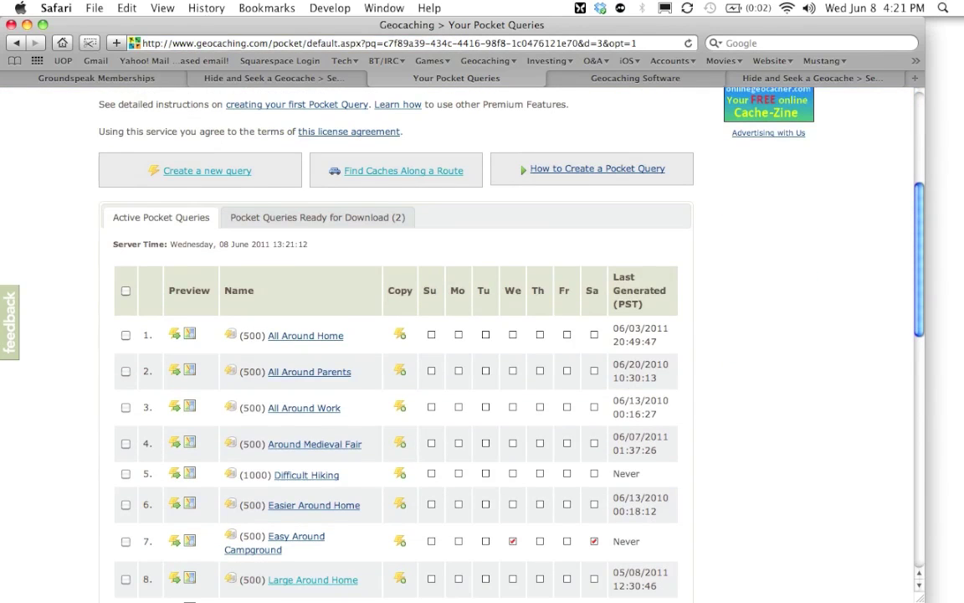
click(318, 217)
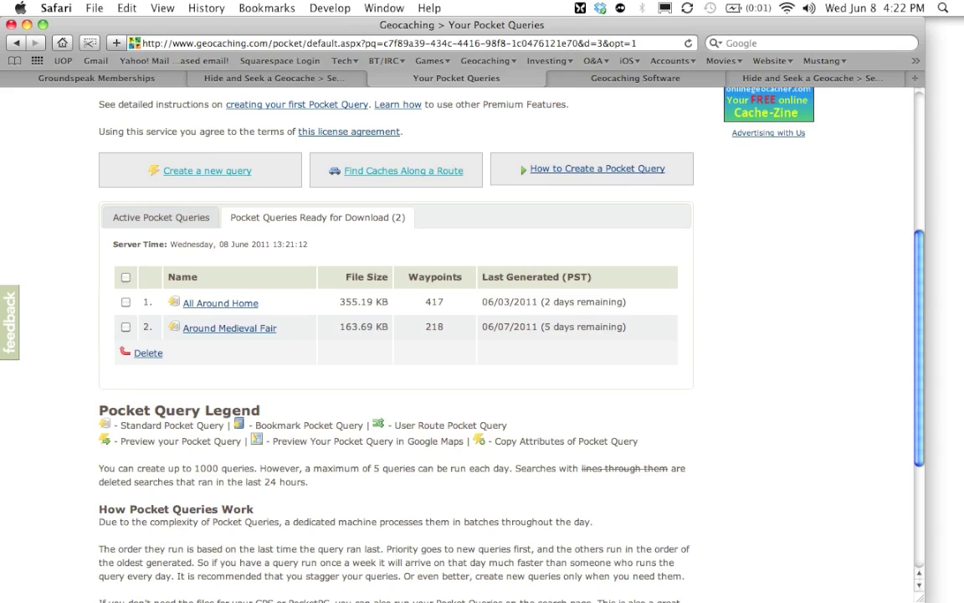
Reload the page and download the Easy Around Campground results (53 waypoints, 45 KB).
drag(142, 43, 603, 42)
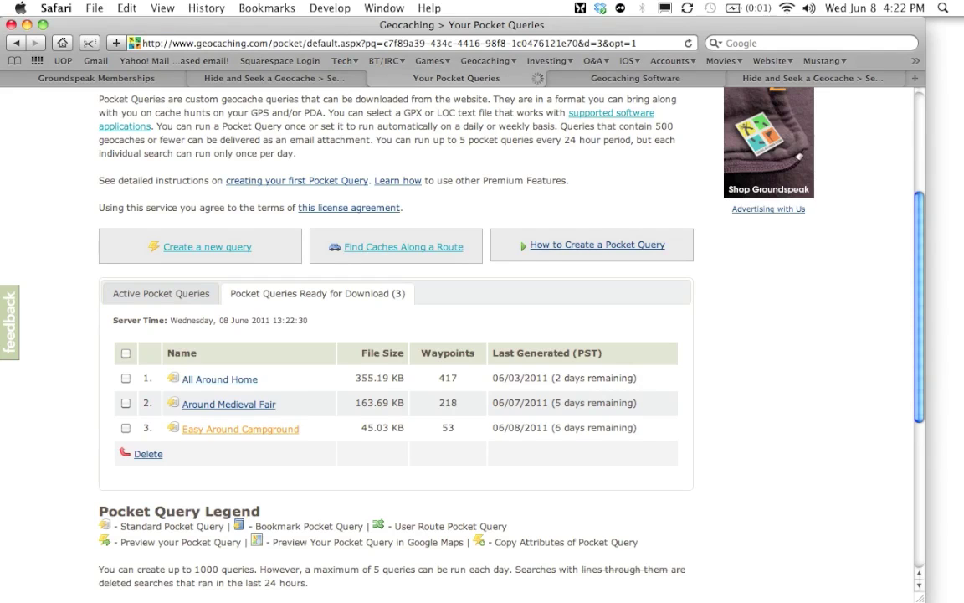
click(240, 428)
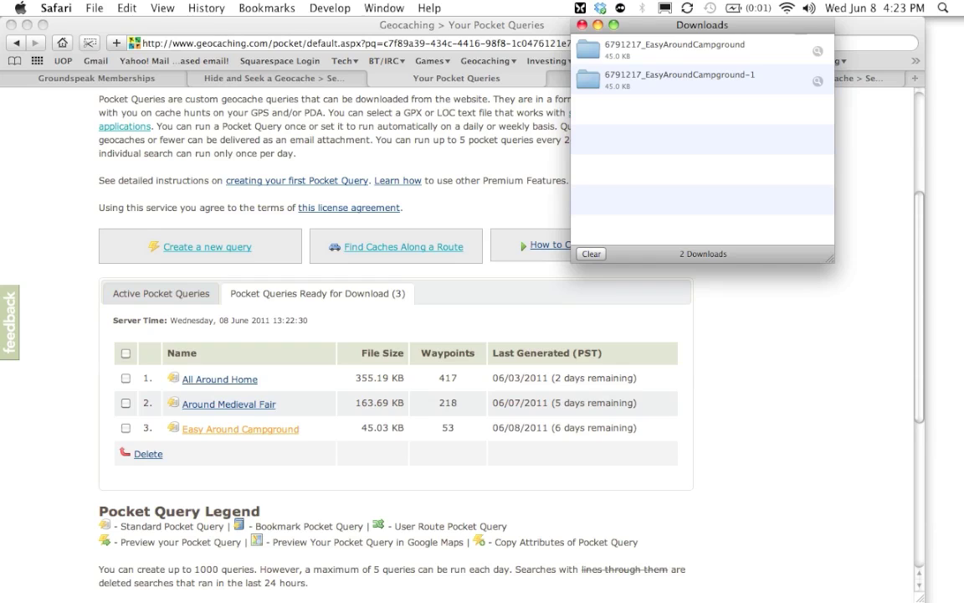
Show the download in Finder, open the 6791217_EasyAroundCampground folder and widen the Name column.
click(674, 50)
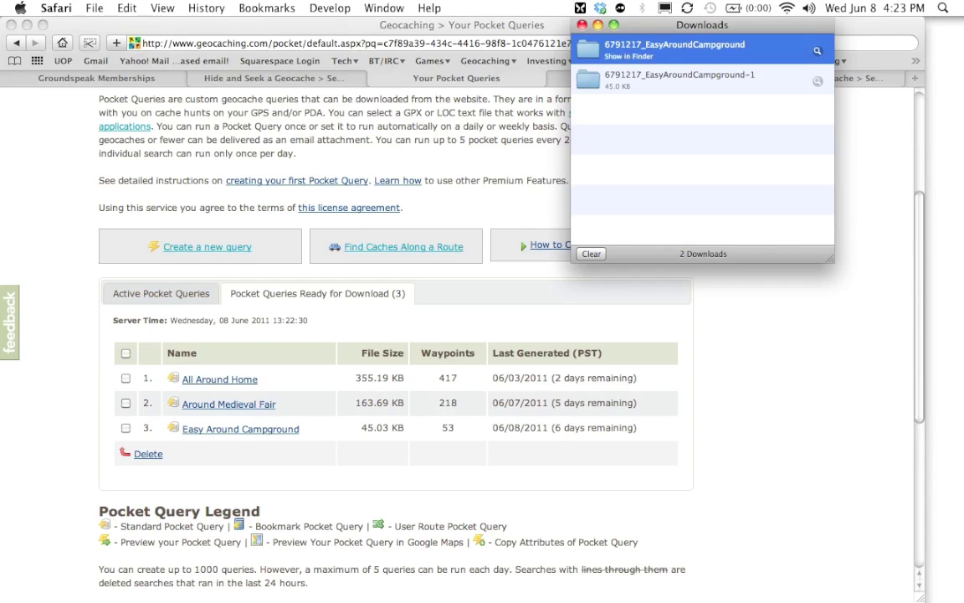
click(817, 50)
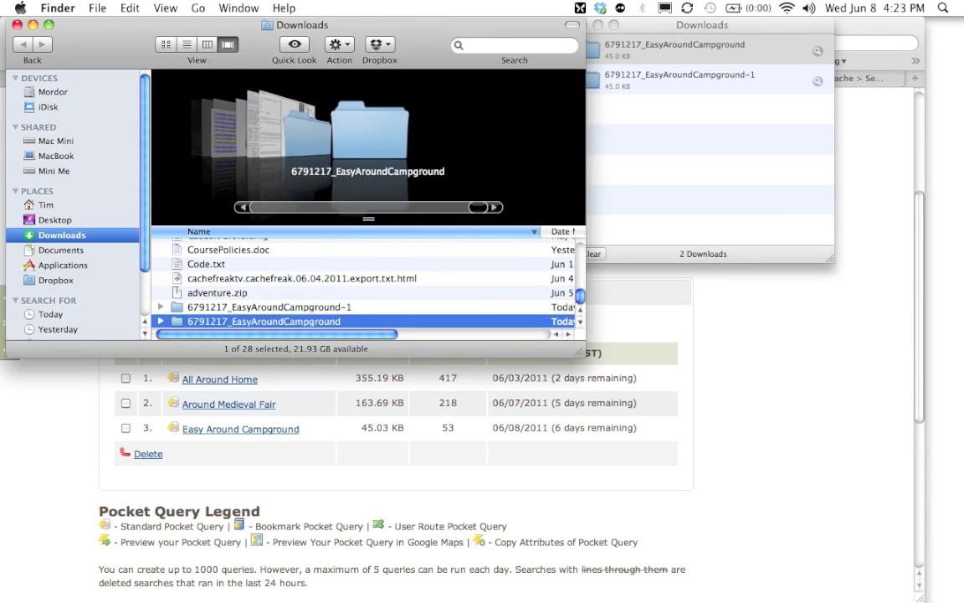
key(super+Down)
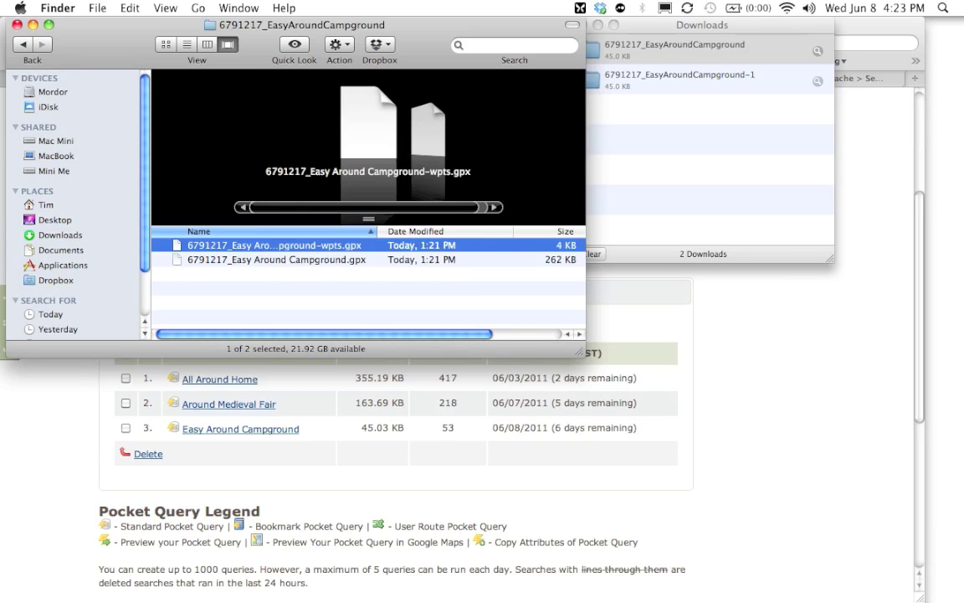
drag(377, 231, 447, 231)
Inspect the two GPX file names, noting the wpts waypoints file, without renaming.
click(276, 260)
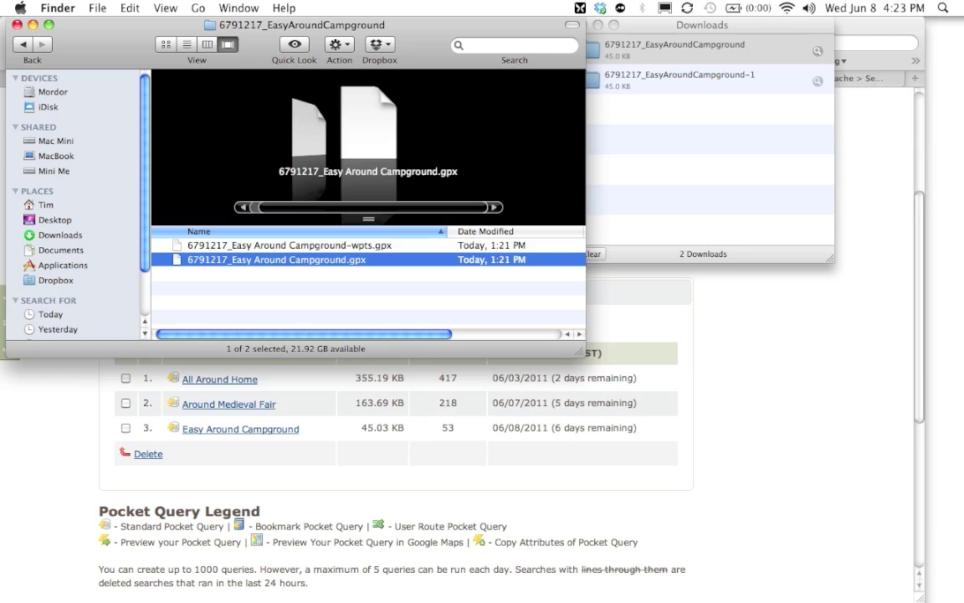
key(Up)
key(Return)
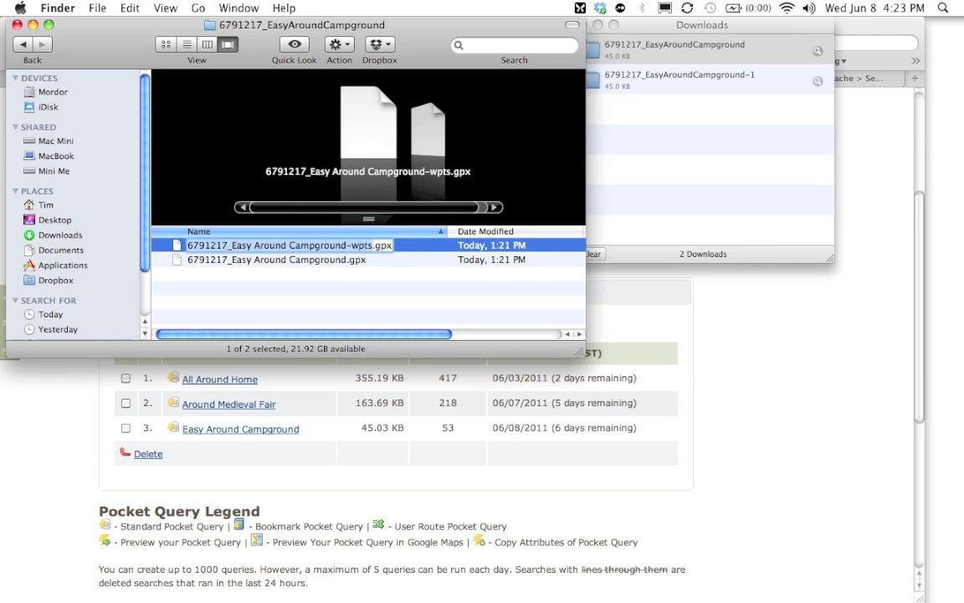
key(Right)
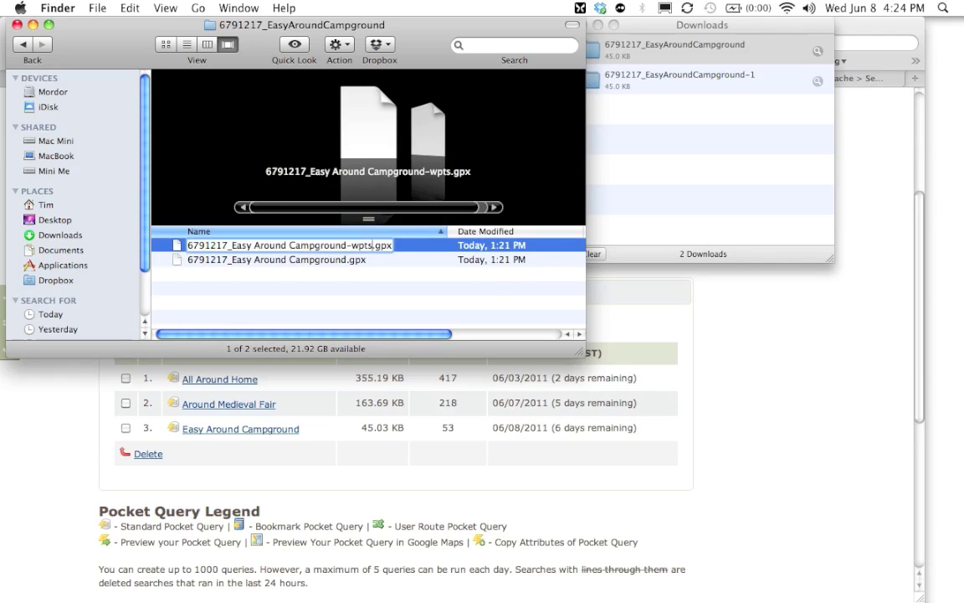
key(Return)
key(Down)
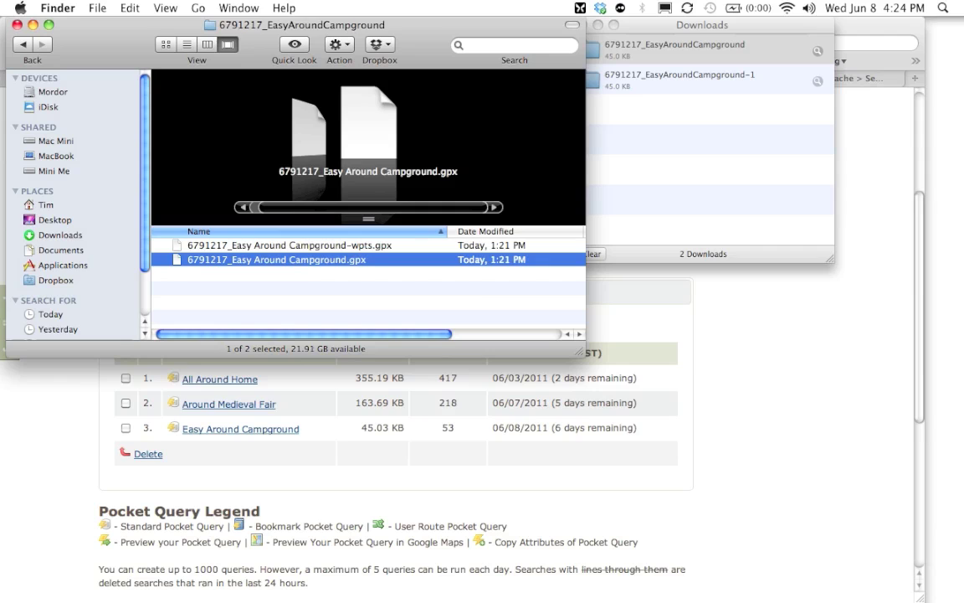
Select both GPX files, then hide Finder and return to Safari.
click(289, 245)
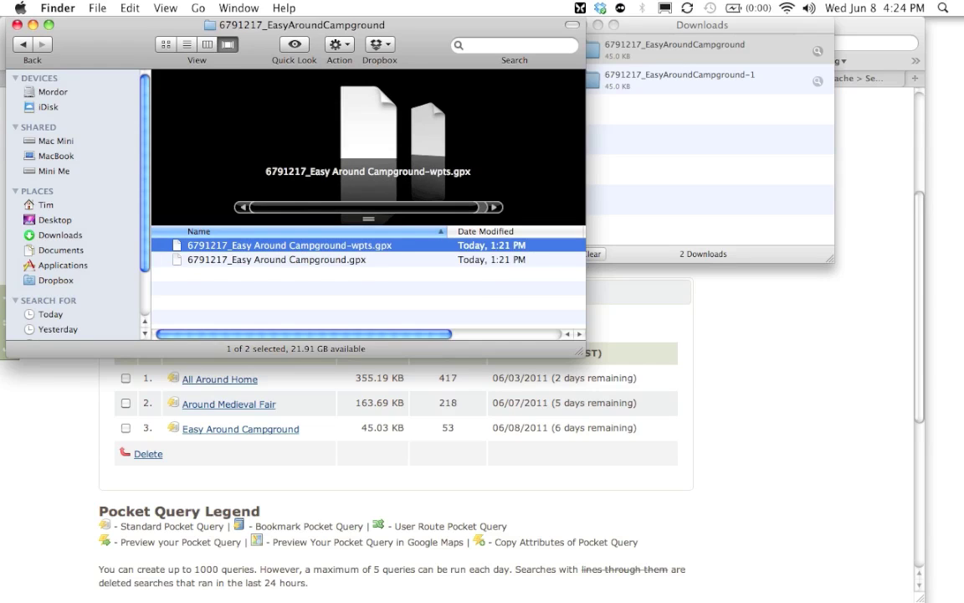
key(shift+Down)
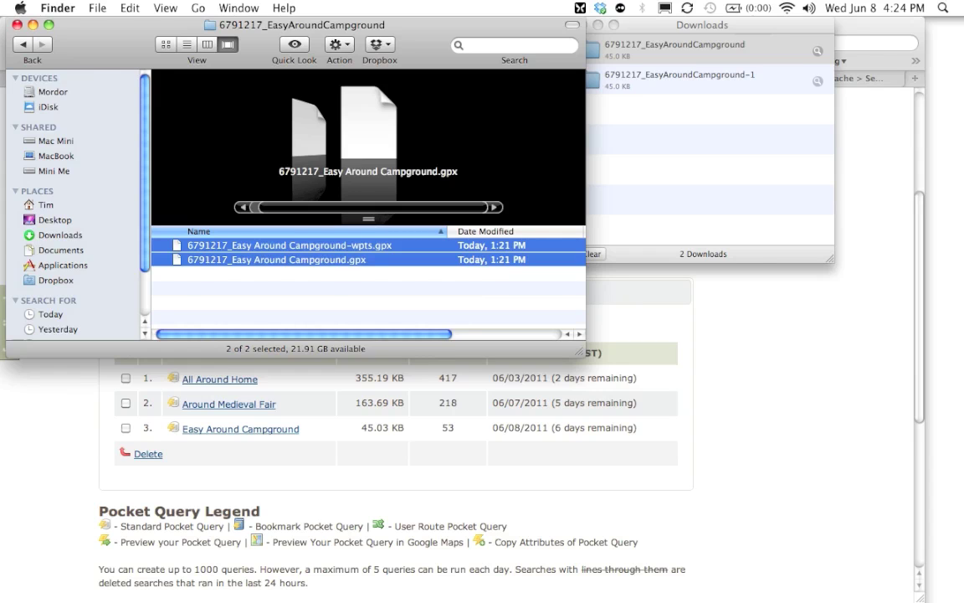
key(super+Tab)
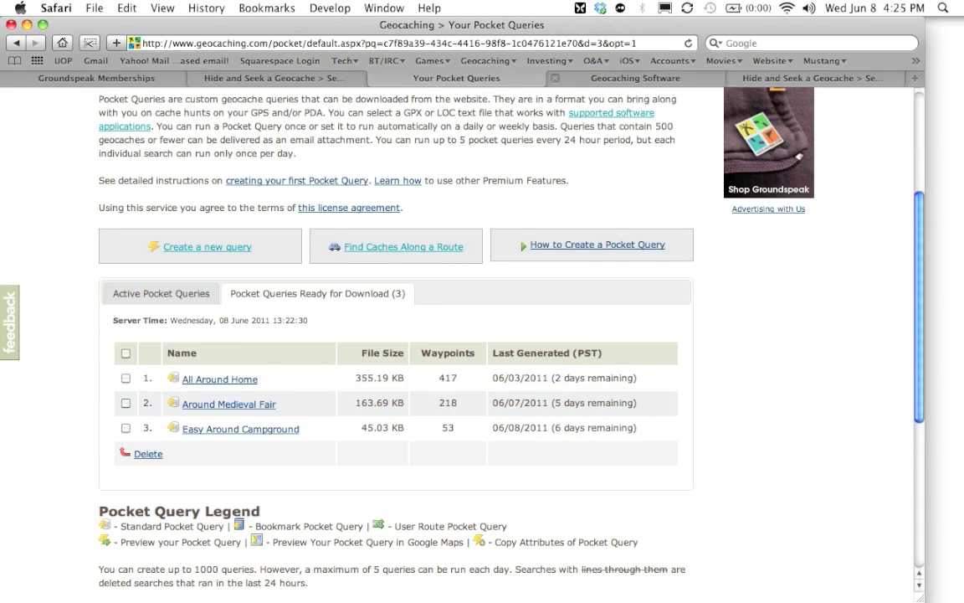
Switch to the Geocaching Software page and highlight Geocaching Swiss Army Knife.
key(ctrl+Tab)
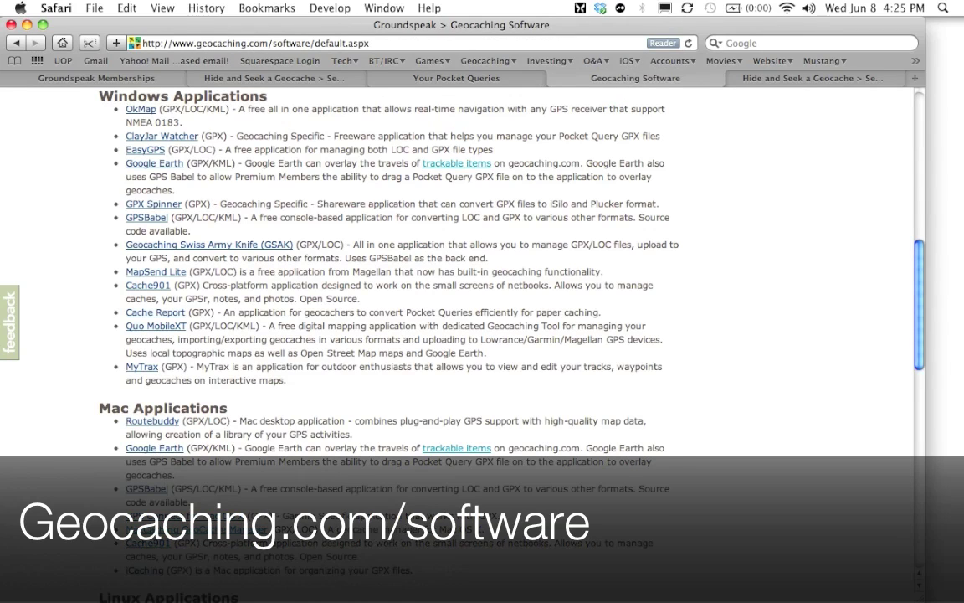
scroll(460, 318, up, 1)
scroll(460, 318, down, 1)
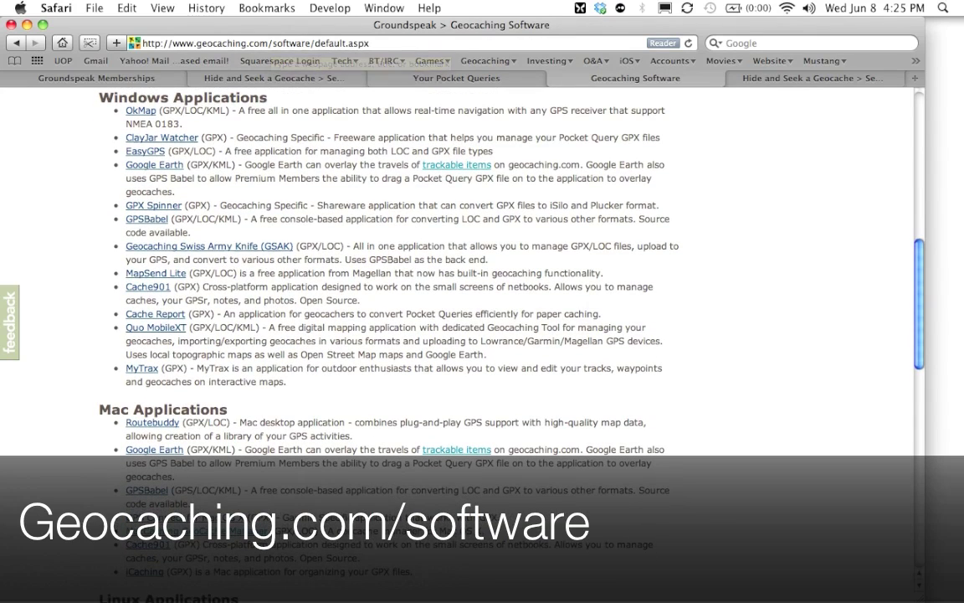
scroll(460, 310, down, 1)
scroll(461, 309, up, 5)
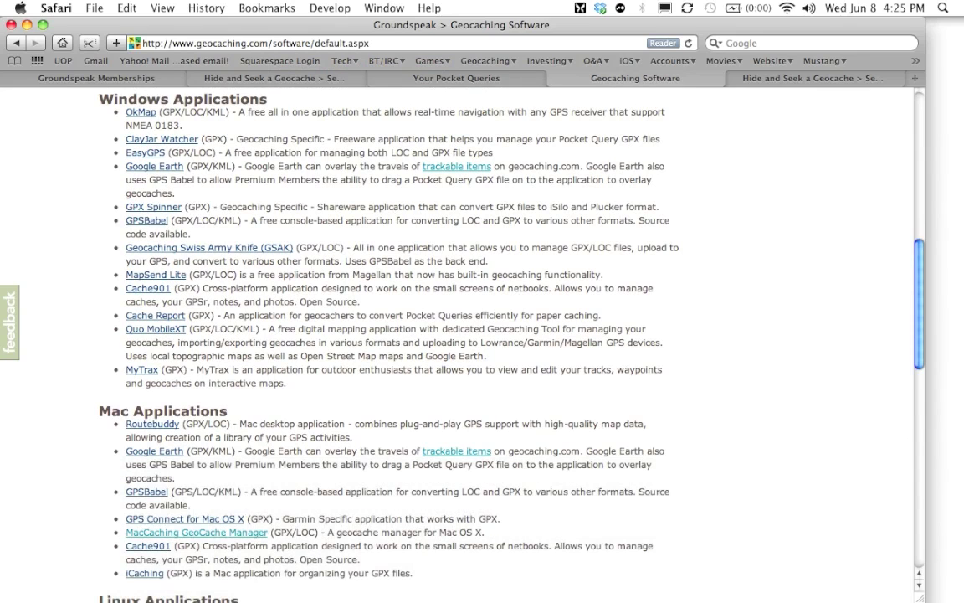
drag(126, 247, 293, 248)
Open the EasyGPS details and look over Mac applications like MacCaching GeoCache Manager.
click(144, 152)
scroll(460, 334, down, 3)
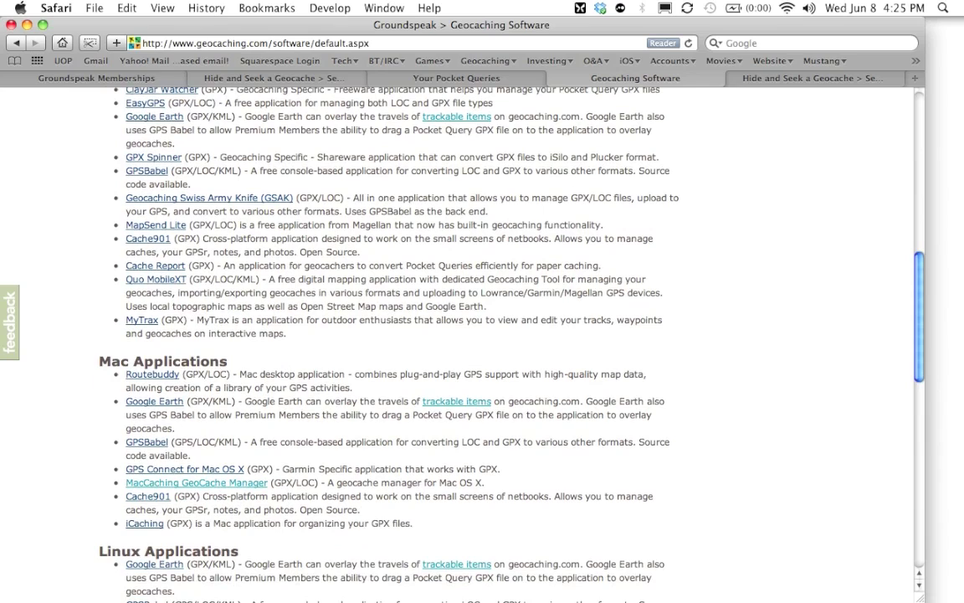
drag(126, 482, 270, 482)
click(271, 483)
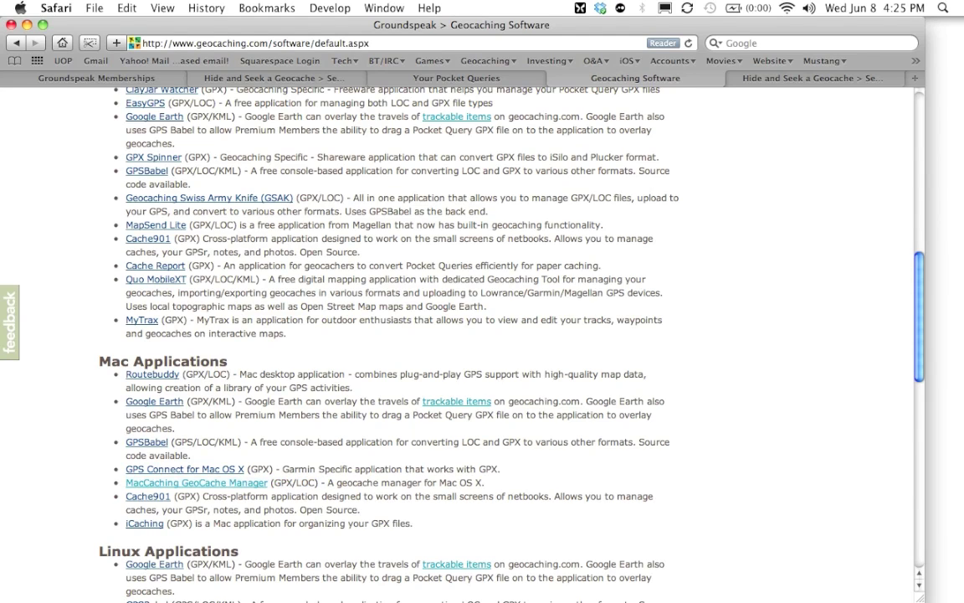